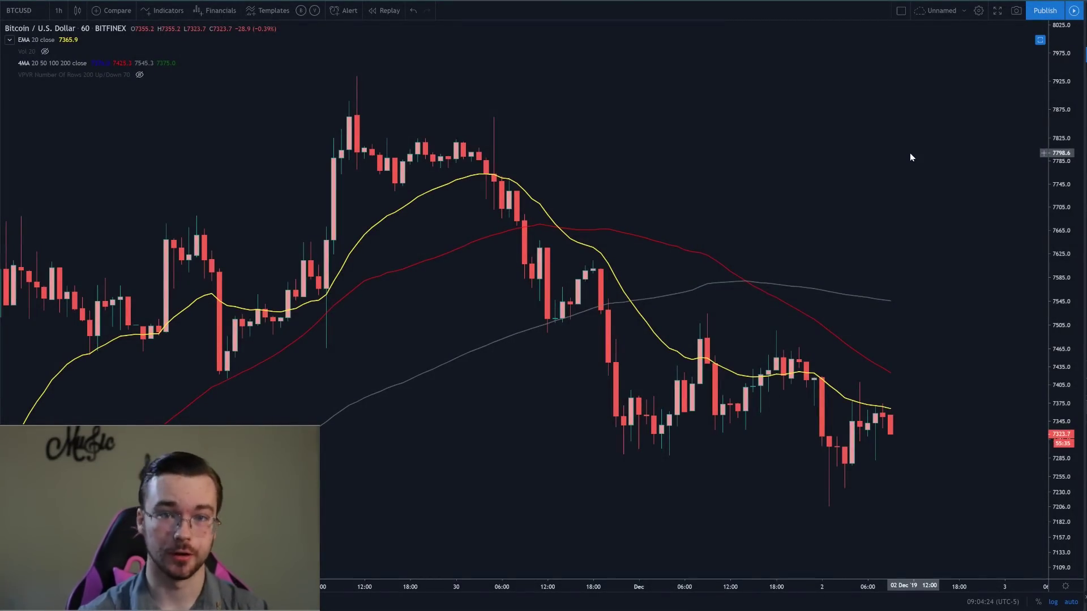
- Switch the chart to the 1-week interval and zoom out
{"action": "left_click", "coordinate": [57, 16]}
{"action": "left_click", "coordinate": [85, 396]}
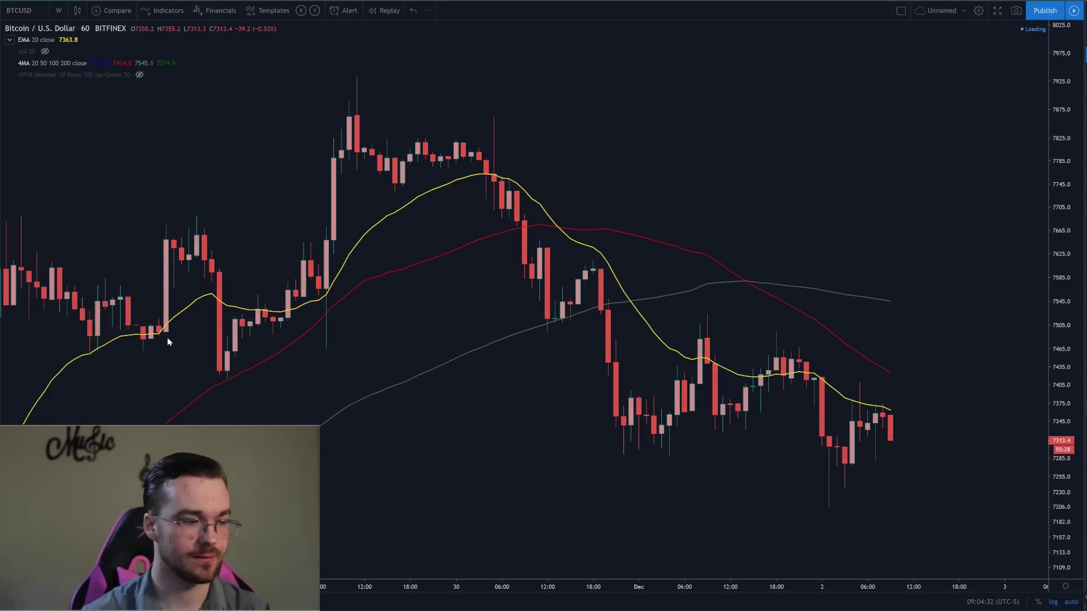
{"action": "scroll", "coordinate": [524, 241], "scroll_direction": "down", "scroll_amount": 5}
- Hide the EMA 20 line, adjust the zoom, and start changing the symbol to BLX
{"action": "left_click", "coordinate": [64, 40]}
{"action": "scroll", "coordinate": [595, 206], "scroll_direction": "down", "scroll_amount": 3}
{"action": "scroll", "coordinate": [596, 205], "scroll_direction": "down", "scroll_amount": 2}
{"action": "scroll", "coordinate": [704, 219], "scroll_direction": "up", "scroll_amount": 2}
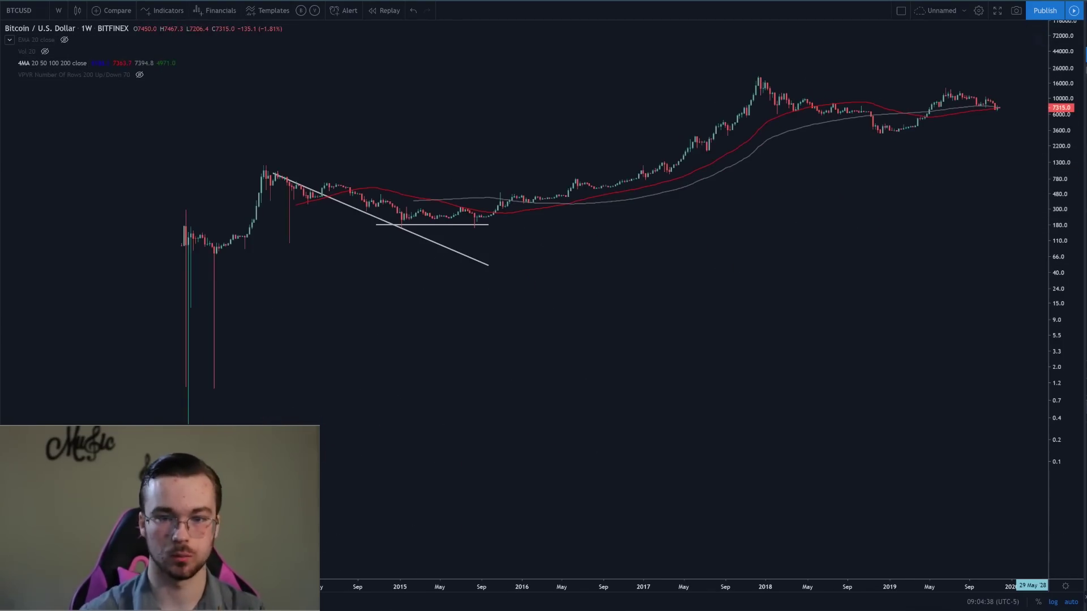
{"action": "key", "text": "space"}
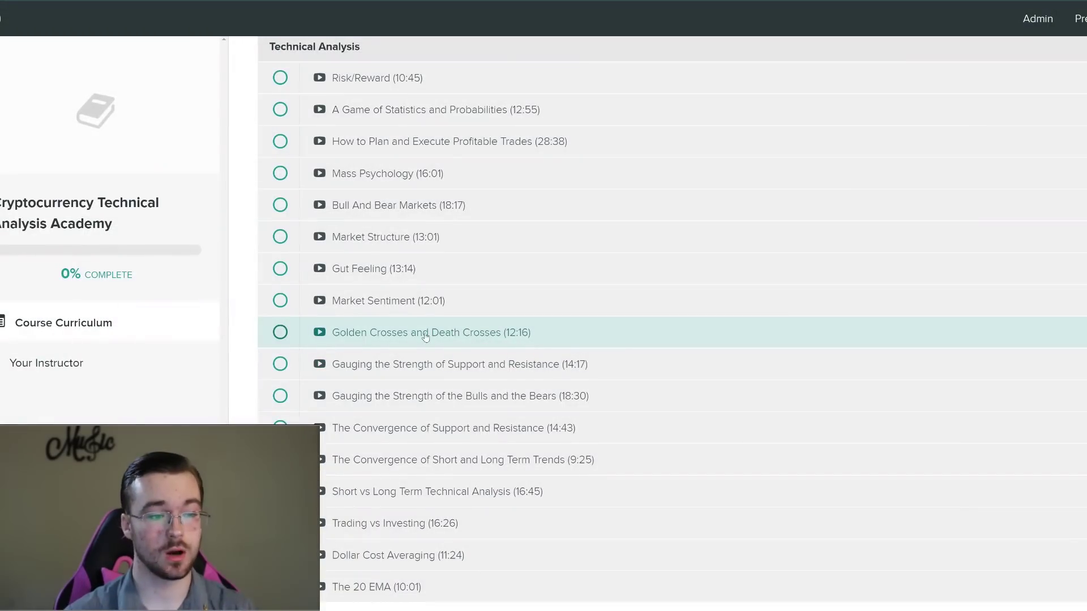
{"action": "scroll", "coordinate": [512, 340], "scroll_direction": "up", "scroll_amount": 8}
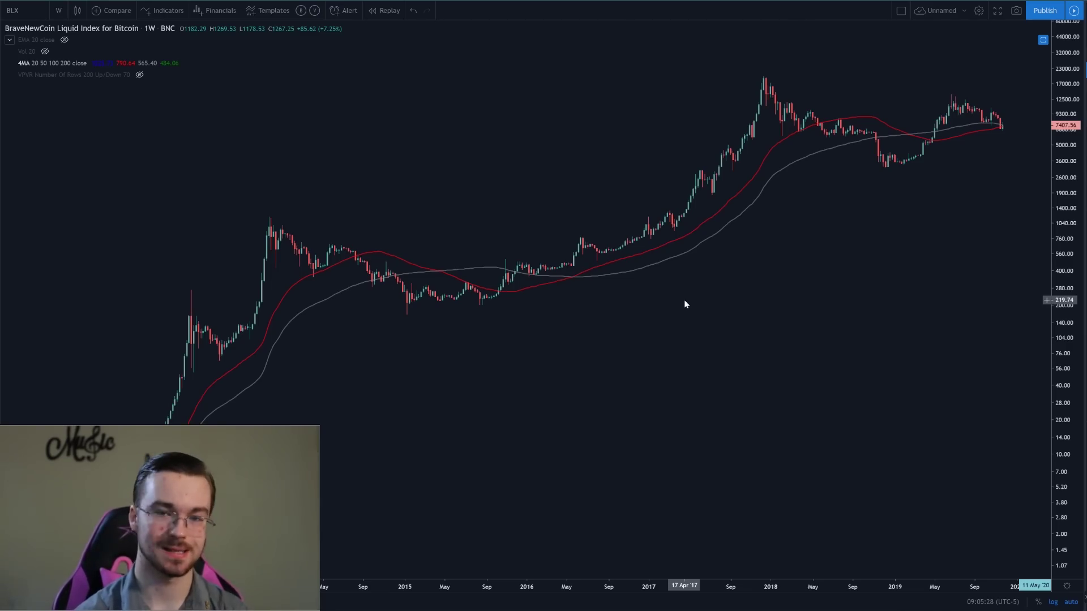
- Widen the view to 2013–2019, then sketch around the 2015 crossover and undo it
{"action": "scroll", "coordinate": [674, 250], "scroll_direction": "down", "scroll_amount": 5}
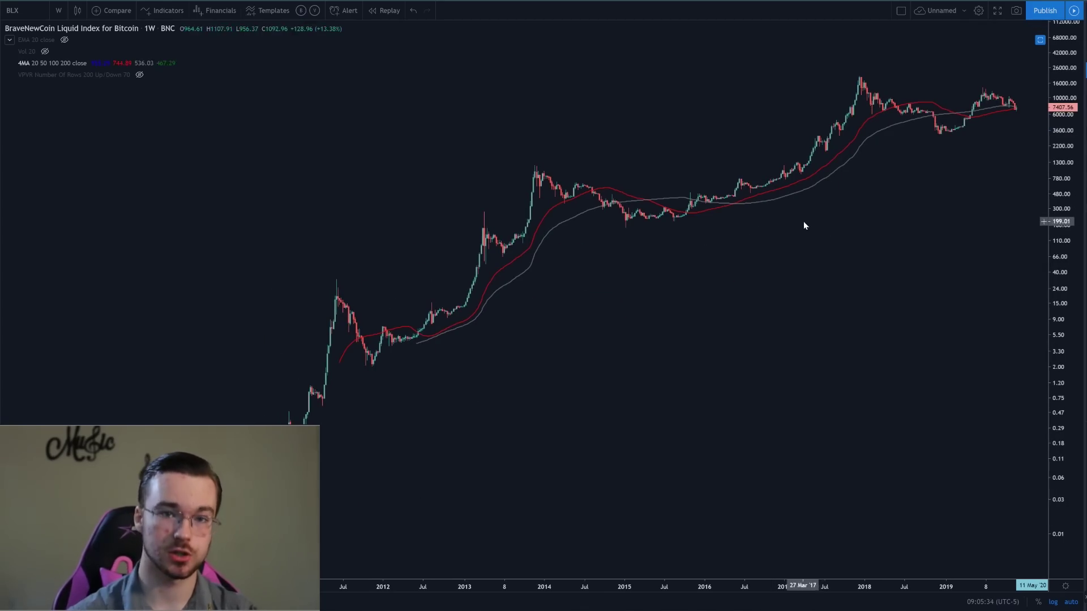
{"action": "scroll", "coordinate": [760, 238], "scroll_direction": "right", "scroll_amount": 3}
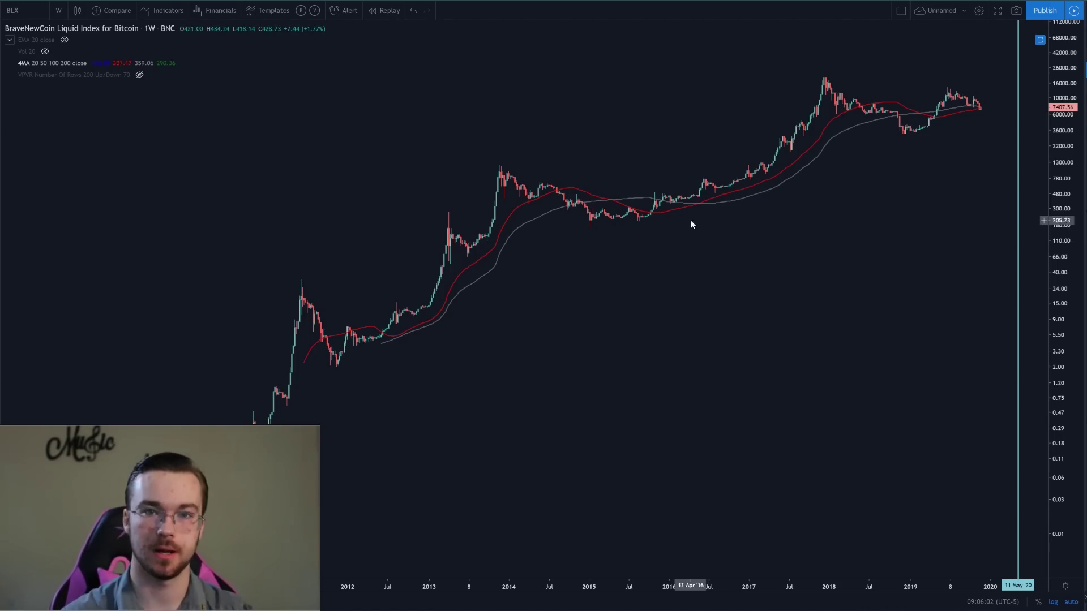
{"action": "scroll", "coordinate": [691, 220], "scroll_direction": "up", "scroll_amount": 2}
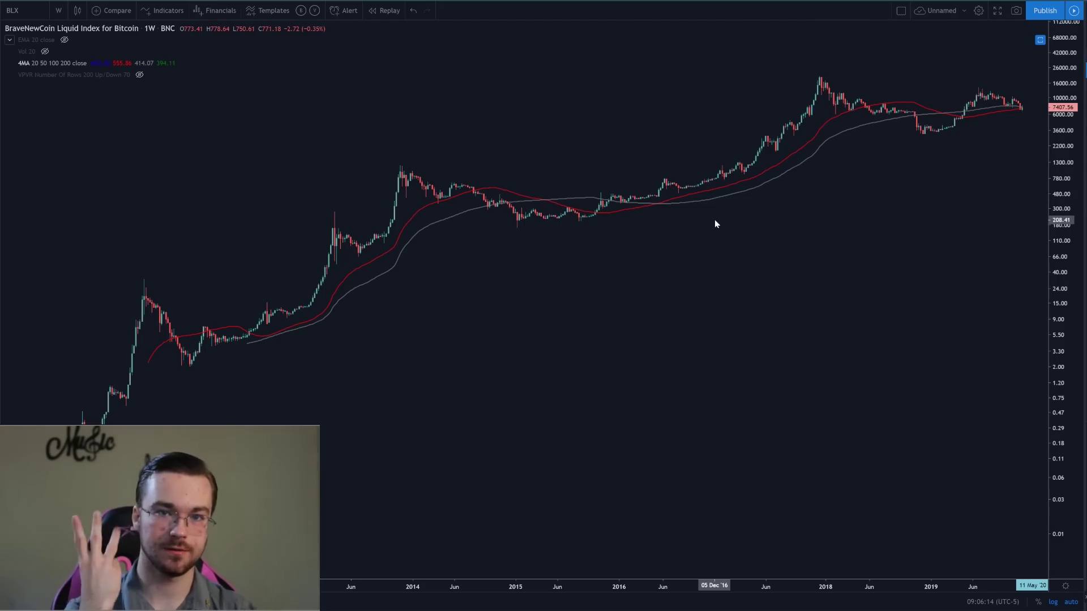
{"action": "mouse_move", "coordinate": [554, 184]}
{"action": "left_mouse_down"}
{"action": "mouse_move", "coordinate": [572, 195]}
{"action": "mouse_move", "coordinate": [539, 184]}
{"action": "mouse_move", "coordinate": [524, 199]}
{"action": "left_mouse_up"}
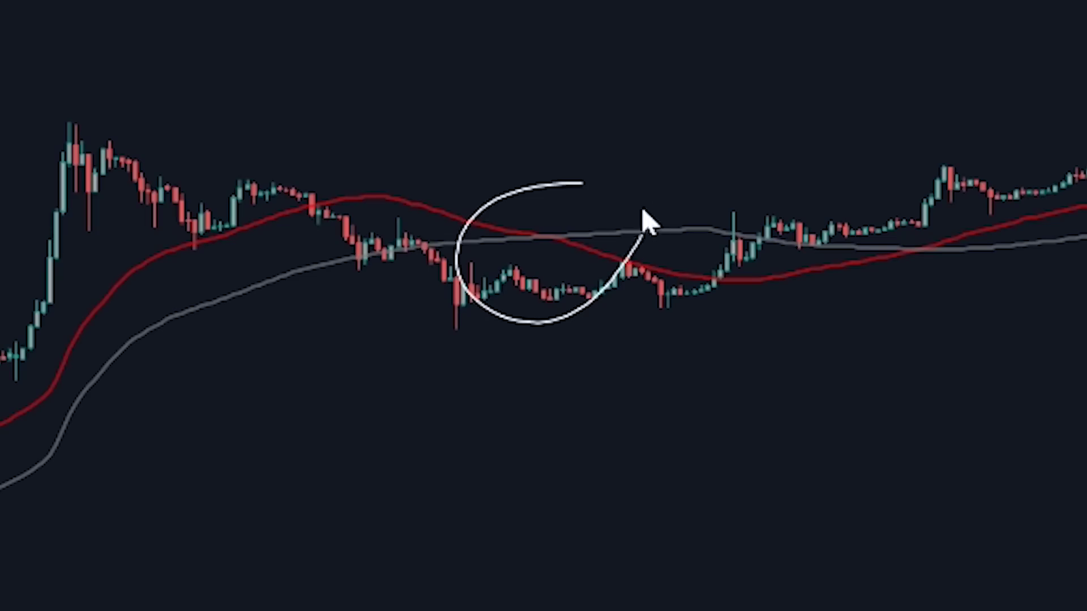
{"action": "left_click_drag", "start_coordinate": [508, 238], "coordinate": [721, 267]}
{"action": "left_click_drag", "start_coordinate": [391, 265], "coordinate": [680, 216]}
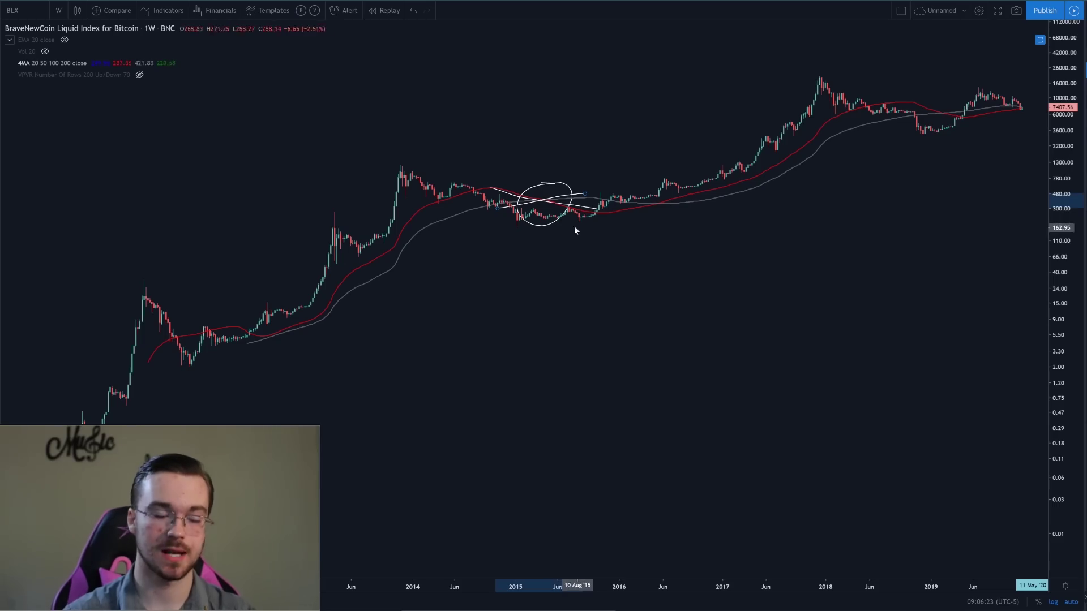
{"action": "key", "text": "ctrl+z"}
- Sketch and undo brush marks on the 2016 rise and the 2018–2019 crossover lows
{"action": "mouse_move", "coordinate": [616, 213]}
{"action": "left_mouse_down"}
{"action": "mouse_move", "coordinate": [708, 179]}
{"action": "mouse_move", "coordinate": [671, 215]}
{"action": "mouse_move", "coordinate": [653, 199]}
{"action": "left_mouse_up"}
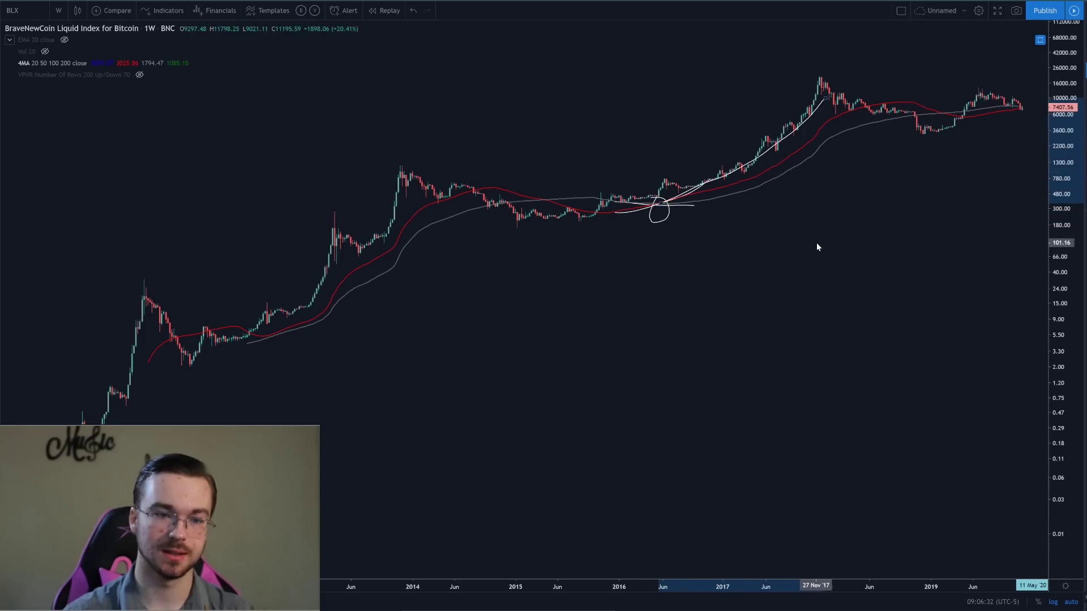
{"action": "key", "text": "ctrl+z"}
{"action": "key", "text": "ctrl+z"}
{"action": "key", "text": "ctrl+z"}
{"action": "left_click_drag", "start_coordinate": [949, 103], "coordinate": [952, 104]}
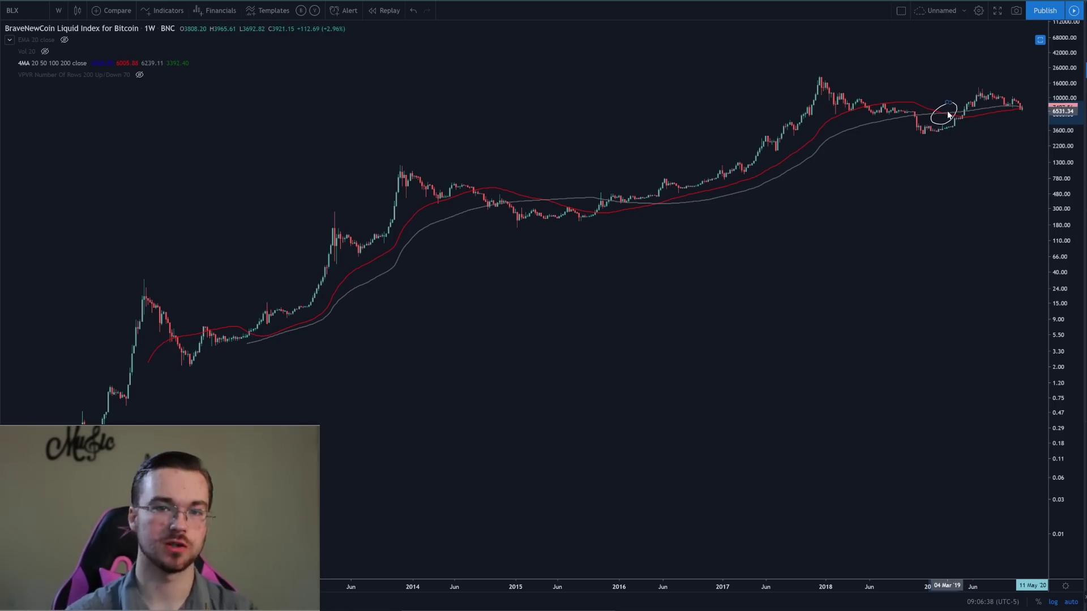
{"action": "mouse_move", "coordinate": [924, 99]}
{"action": "left_mouse_down"}
{"action": "mouse_move", "coordinate": [969, 119]}
{"action": "mouse_move", "coordinate": [995, 111]}
{"action": "left_mouse_up"}
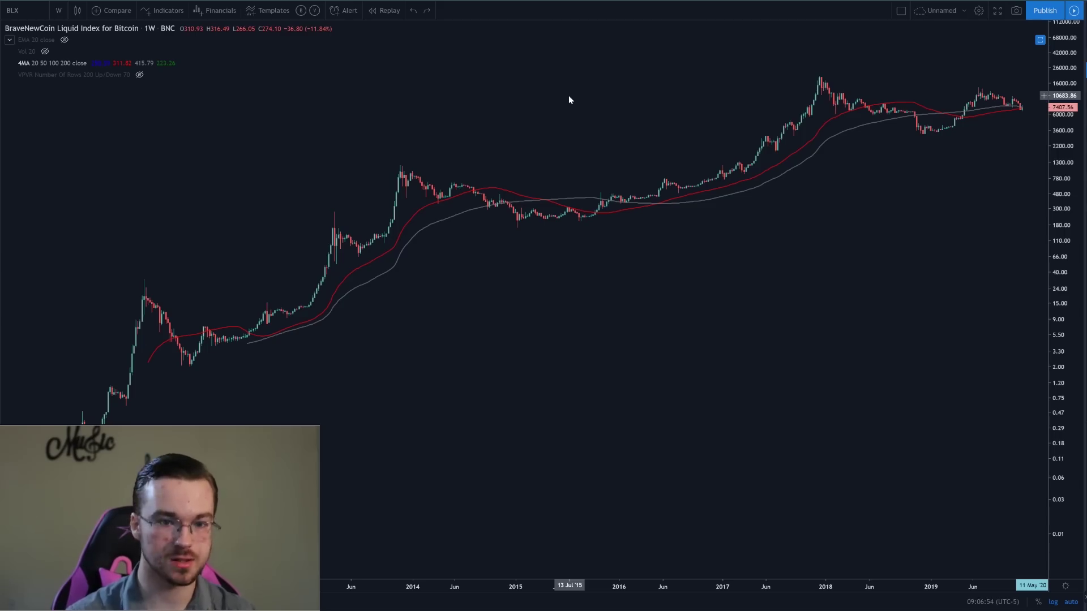
{"action": "mouse_move", "coordinate": [544, 187]}
{"action": "left_mouse_down"}
{"action": "mouse_move", "coordinate": [527, 210]}
{"action": "mouse_move", "coordinate": [544, 185]}
{"action": "left_mouse_up"}
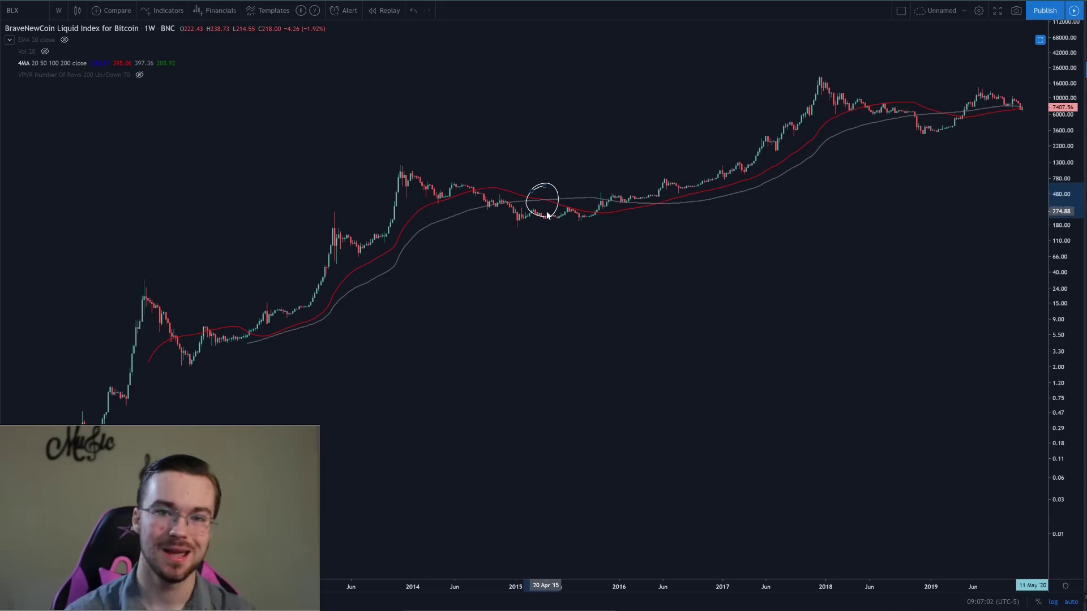
{"action": "mouse_move", "coordinate": [926, 91]}
{"action": "left_mouse_down"}
{"action": "mouse_move", "coordinate": [962, 102]}
{"action": "mouse_move", "coordinate": [920, 116]}
{"action": "mouse_move", "coordinate": [947, 90]}
{"action": "left_mouse_up"}
{"action": "key", "text": "ctrl+z"}
{"action": "key", "text": "ctrl+z"}
{"action": "mouse_move", "coordinate": [657, 187]}
{"action": "left_mouse_down"}
{"action": "mouse_move", "coordinate": [635, 209]}
{"action": "mouse_move", "coordinate": [672, 201]}
{"action": "mouse_move", "coordinate": [660, 189]}
{"action": "left_mouse_up"}
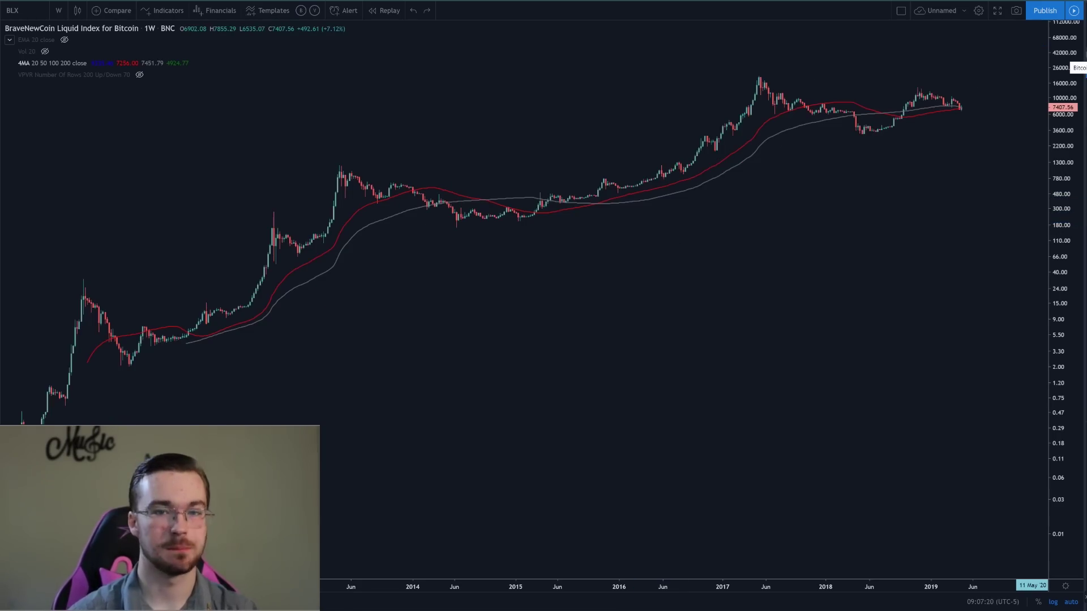
- Switch to Bitcoin/U.S. Dollar, bring the newest weekly candles into view, and circle the last two
{"action": "left_click", "coordinate": [1082, 67]}
{"action": "scroll", "coordinate": [854, 136], "scroll_direction": "up", "scroll_amount": 5}
{"action": "left_click_drag", "start_coordinate": [855, 137], "coordinate": [911, 219]}
{"action": "scroll", "coordinate": [851, 238], "scroll_direction": "up", "scroll_amount": 3}
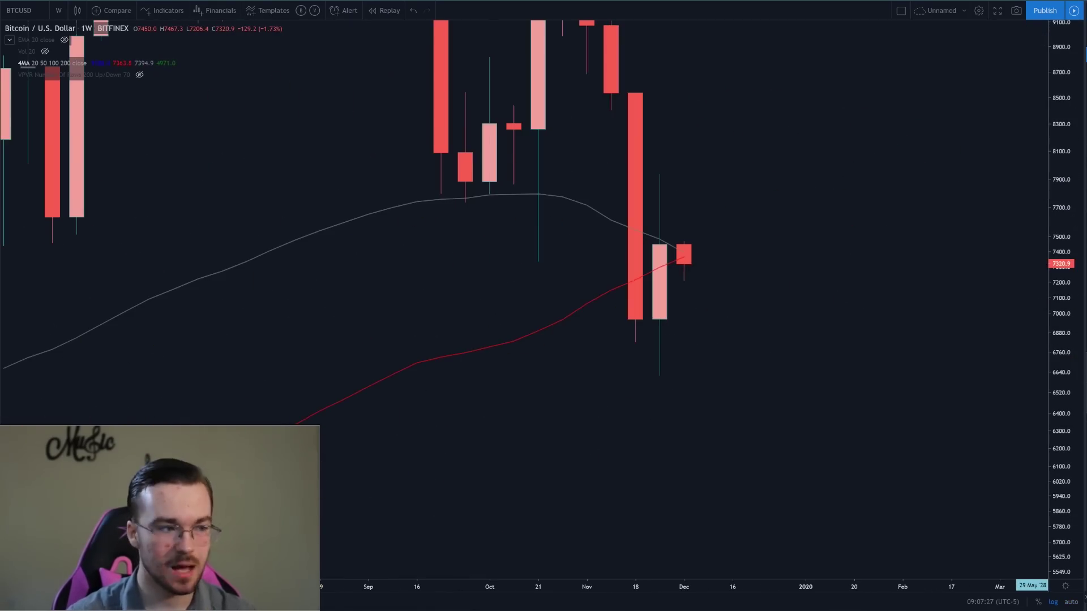
{"action": "mouse_move", "coordinate": [705, 227]}
{"action": "left_mouse_down"}
{"action": "mouse_move", "coordinate": [645, 286]}
{"action": "mouse_move", "coordinate": [713, 226]}
{"action": "left_mouse_up"}
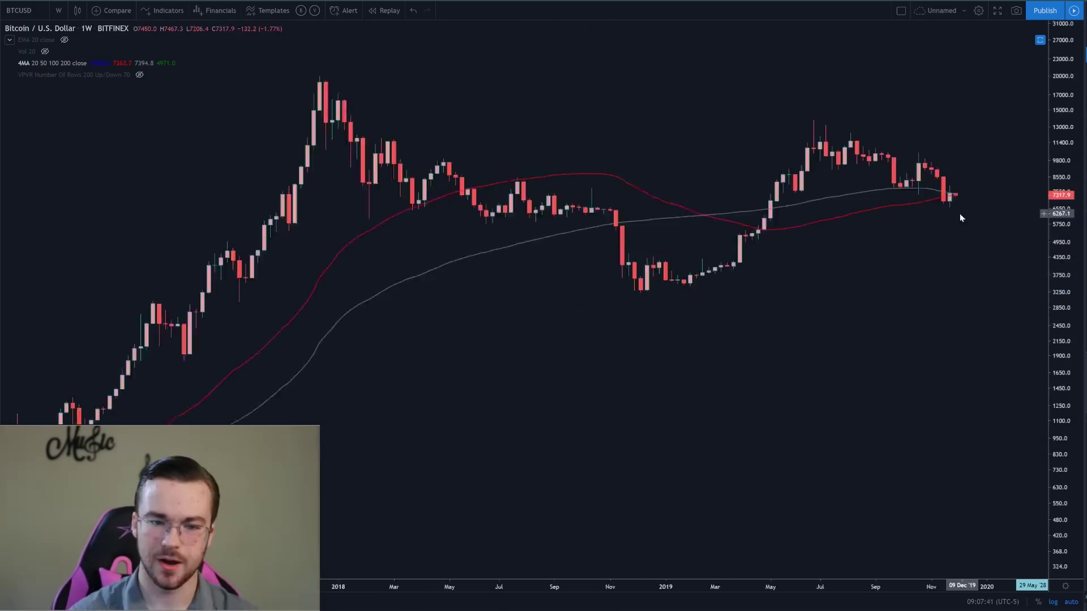
{"action": "scroll", "coordinate": [960, 213], "scroll_direction": "down", "scroll_amount": 5}
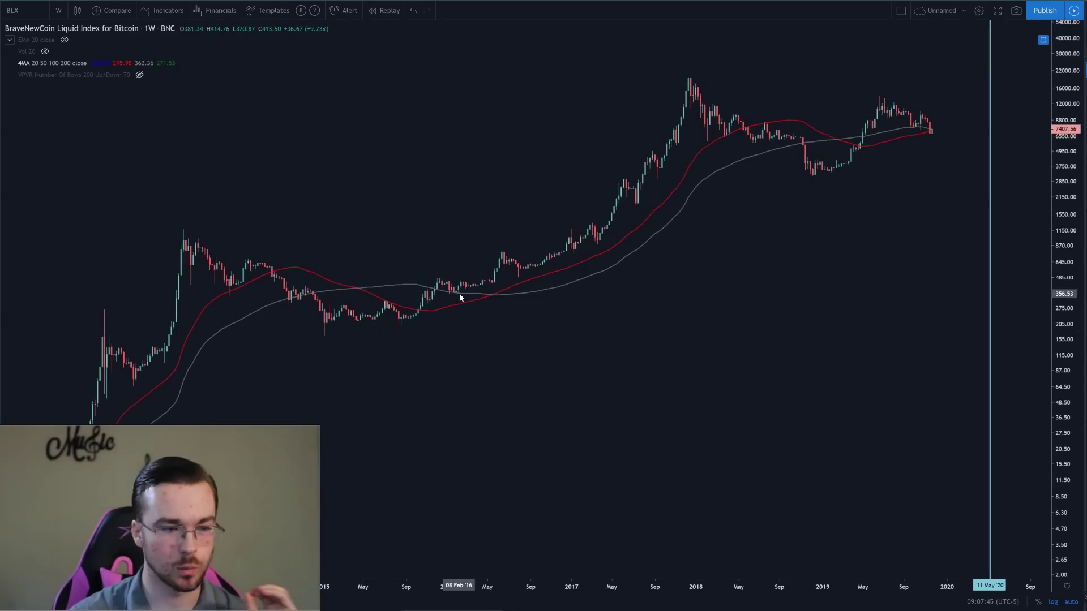
- Sketch and undo curves, circles and lines over the May–June 2016 candles and crossover
{"action": "mouse_move", "coordinate": [449, 289]}
{"action": "left_mouse_down"}
{"action": "mouse_move", "coordinate": [537, 267]}
{"action": "mouse_move", "coordinate": [570, 232]}
{"action": "left_mouse_up"}
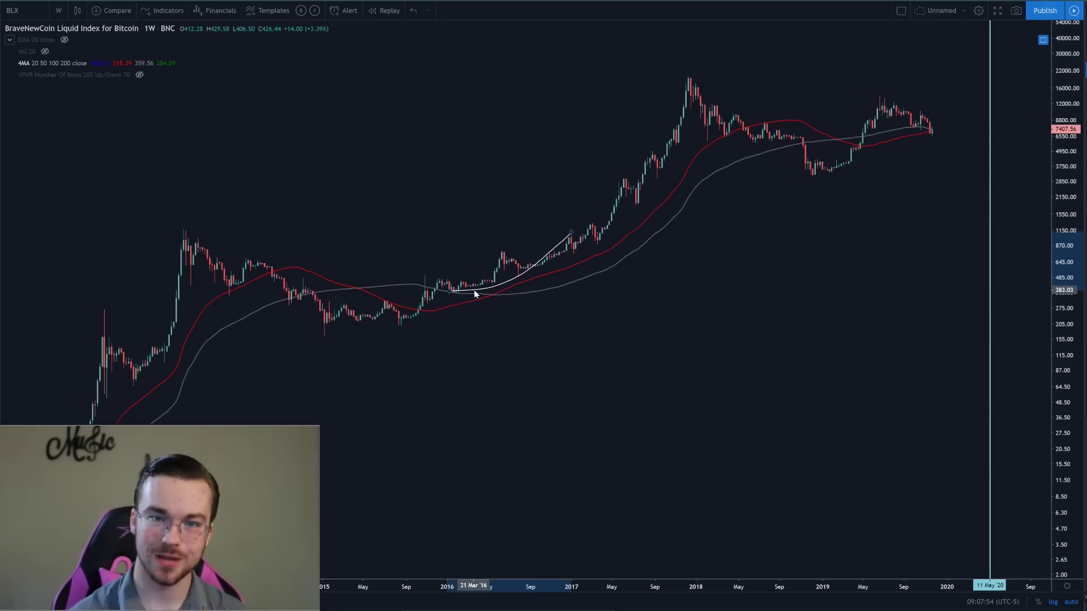
{"action": "key", "text": "ctrl+z"}
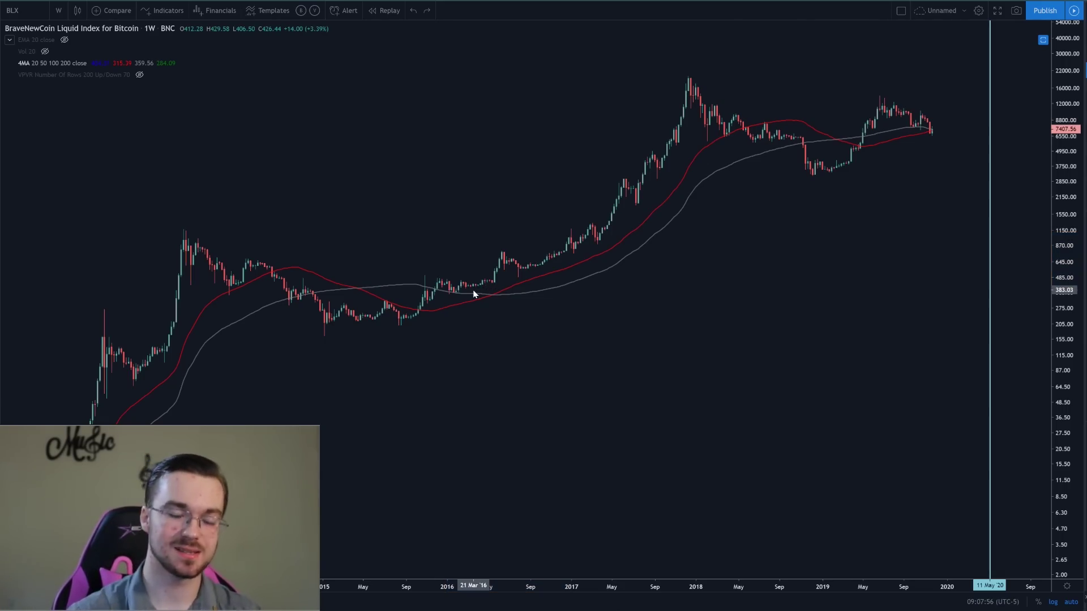
{"action": "mouse_move", "coordinate": [508, 288]}
{"action": "left_mouse_down"}
{"action": "mouse_move", "coordinate": [482, 287]}
{"action": "mouse_move", "coordinate": [501, 309]}
{"action": "mouse_move", "coordinate": [508, 284]}
{"action": "left_mouse_up"}
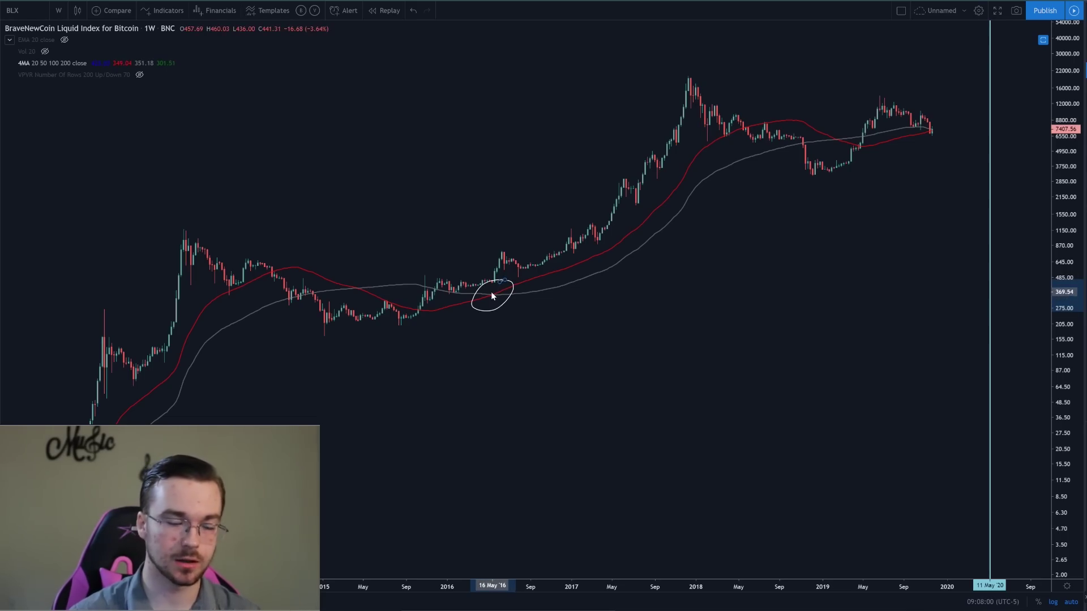
{"action": "key", "text": "ctrl+z"}
{"action": "left_click_drag", "start_coordinate": [490, 292], "coordinate": [682, 95]}
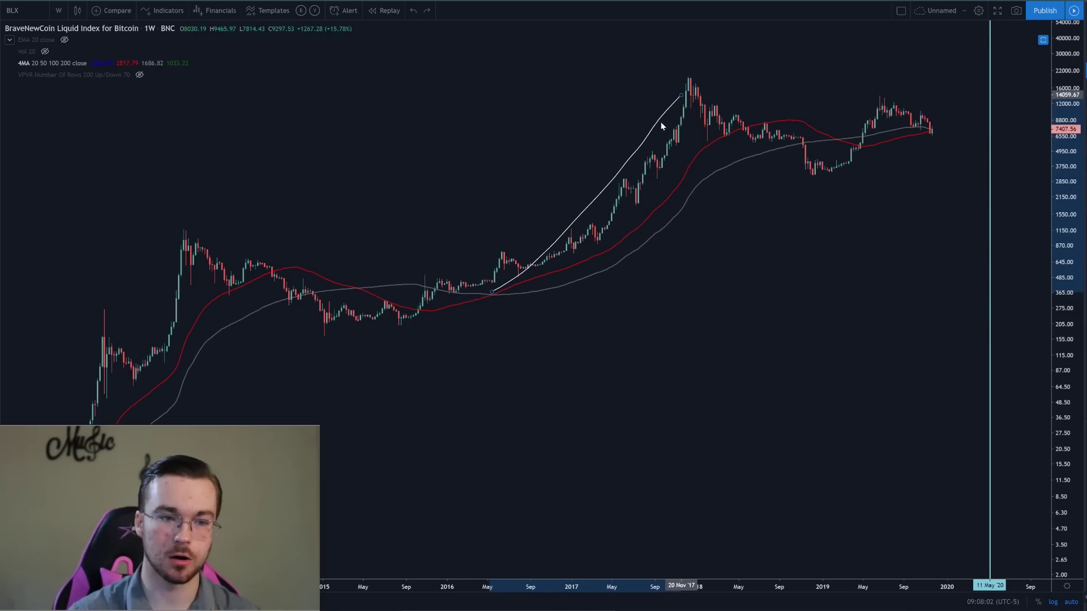
{"action": "key", "text": "ctrl+z"}
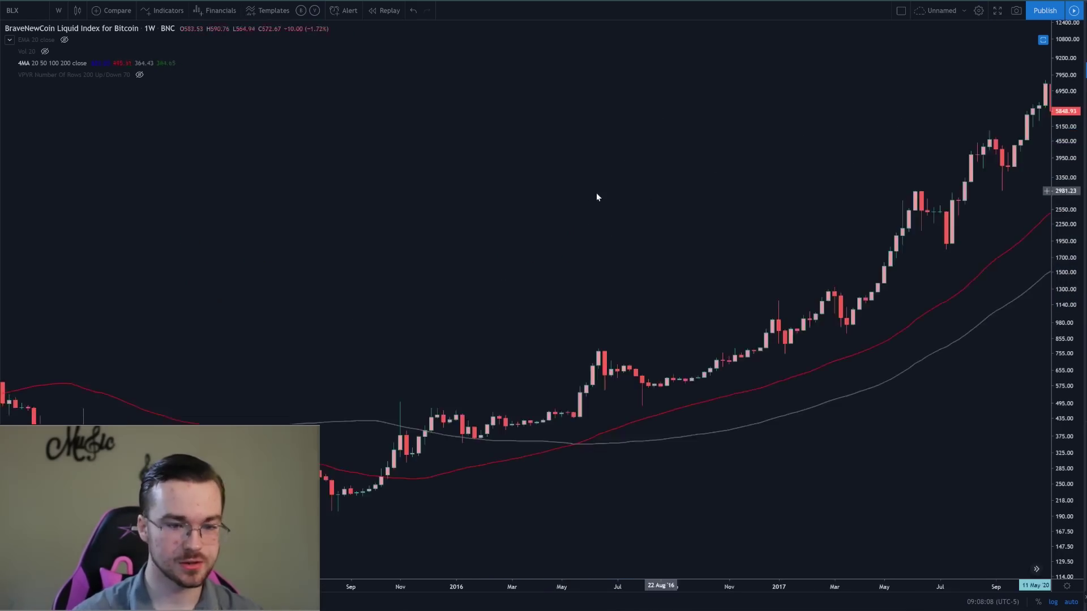
{"action": "scroll", "coordinate": [619, 185], "scroll_direction": "up", "scroll_amount": 5}
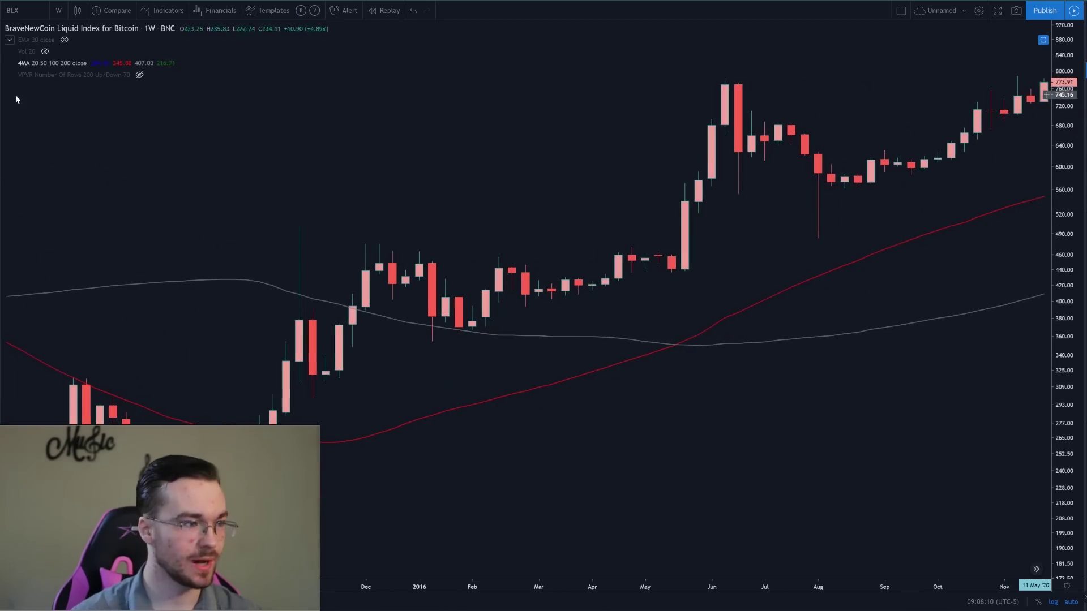
{"action": "mouse_move", "coordinate": [670, 323]}
{"action": "left_mouse_down"}
{"action": "mouse_move", "coordinate": [687, 326]}
{"action": "mouse_move", "coordinate": [674, 323]}
{"action": "left_mouse_up"}
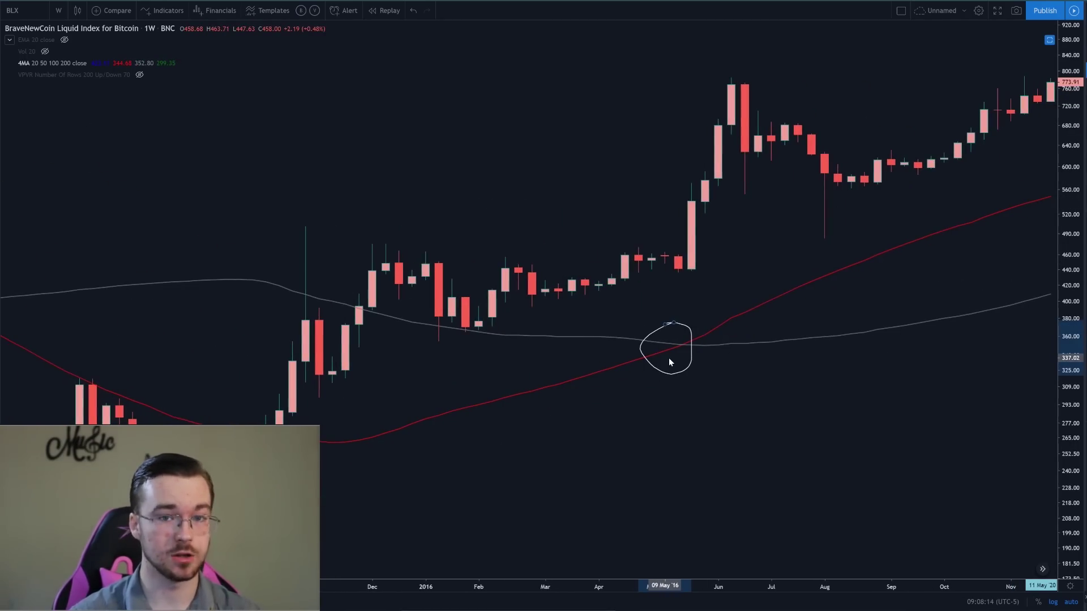
{"action": "key", "text": "ctrl+z"}
{"action": "left_click_drag", "start_coordinate": [678, 260], "coordinate": [677, 352]}
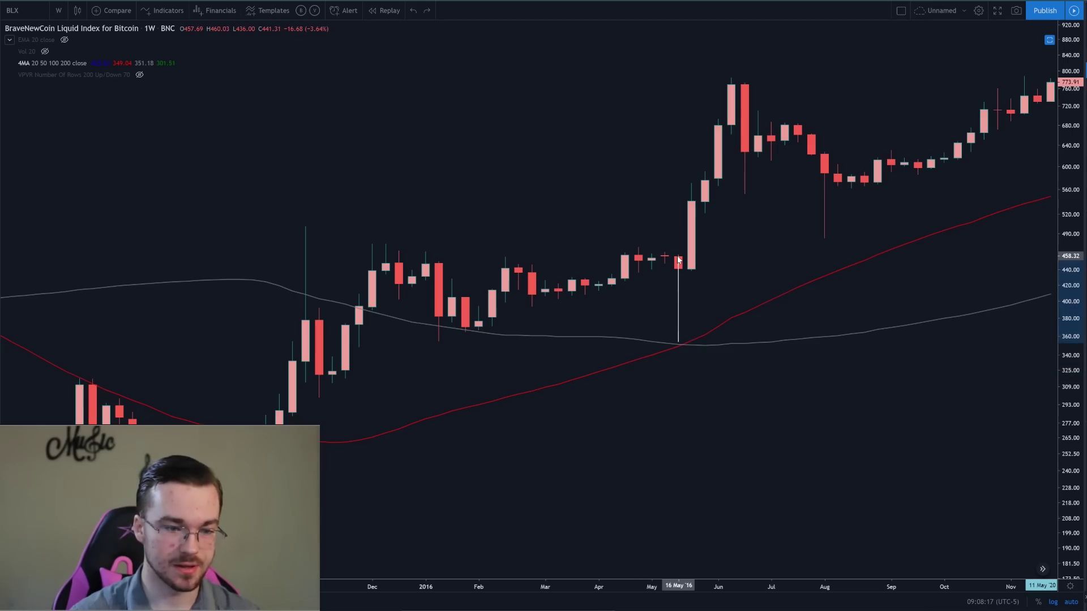
{"action": "left_click_drag", "start_coordinate": [691, 271], "coordinate": [731, 81]}
{"action": "key", "text": "ctrl+z"}
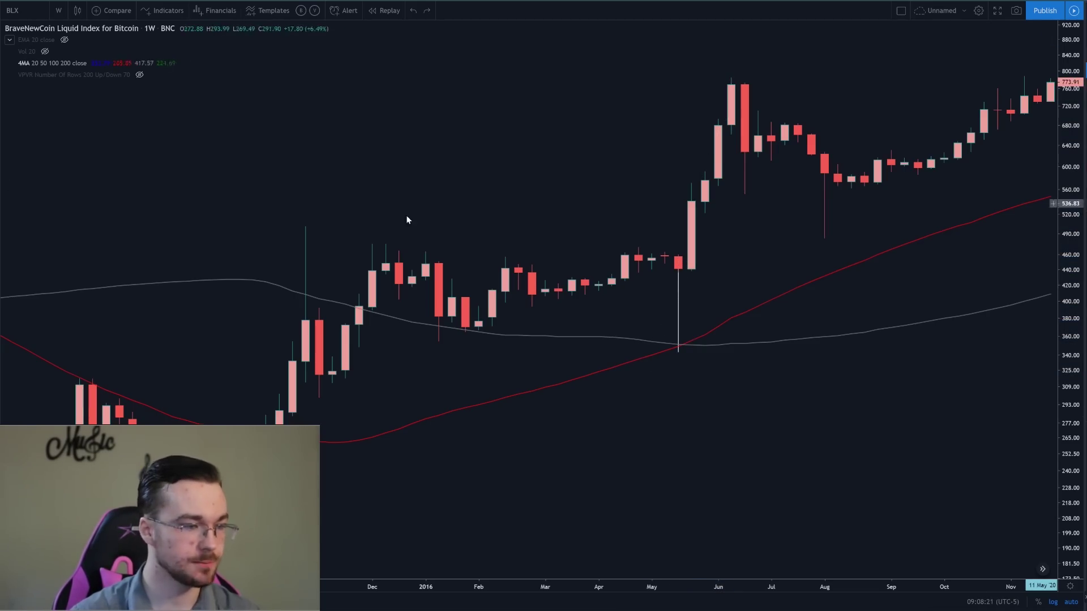
- Measure the 3-bar June 2016 rally, dismiss it, and move the chart to 2017–2019
{"action": "left_click", "coordinate": [691, 269], "text": "shift"}
{"action": "left_click", "coordinate": [734, 86]}
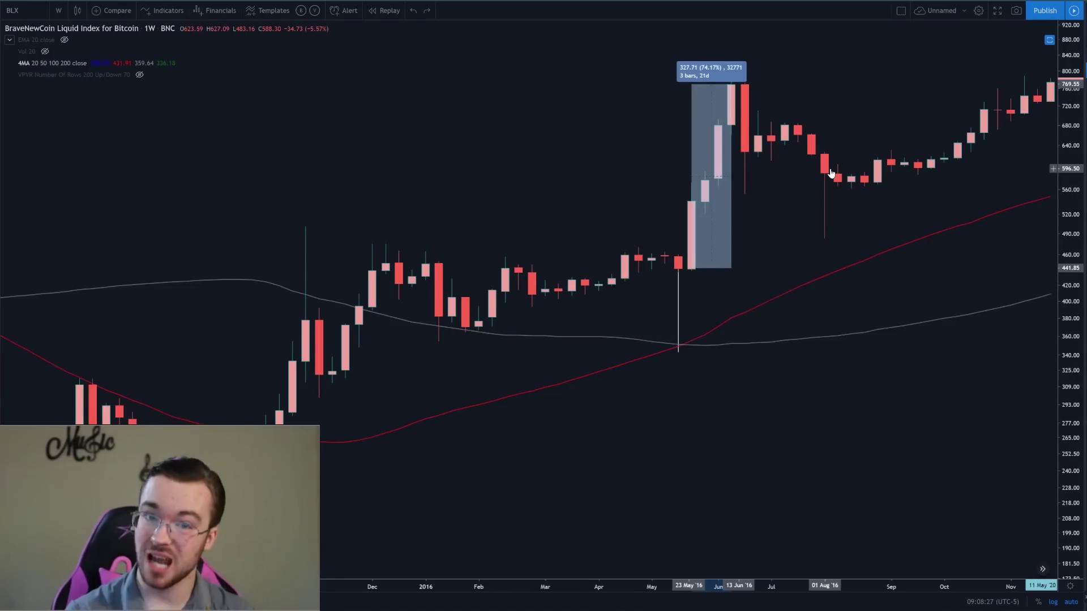
{"action": "left_click", "coordinate": [875, 145]}
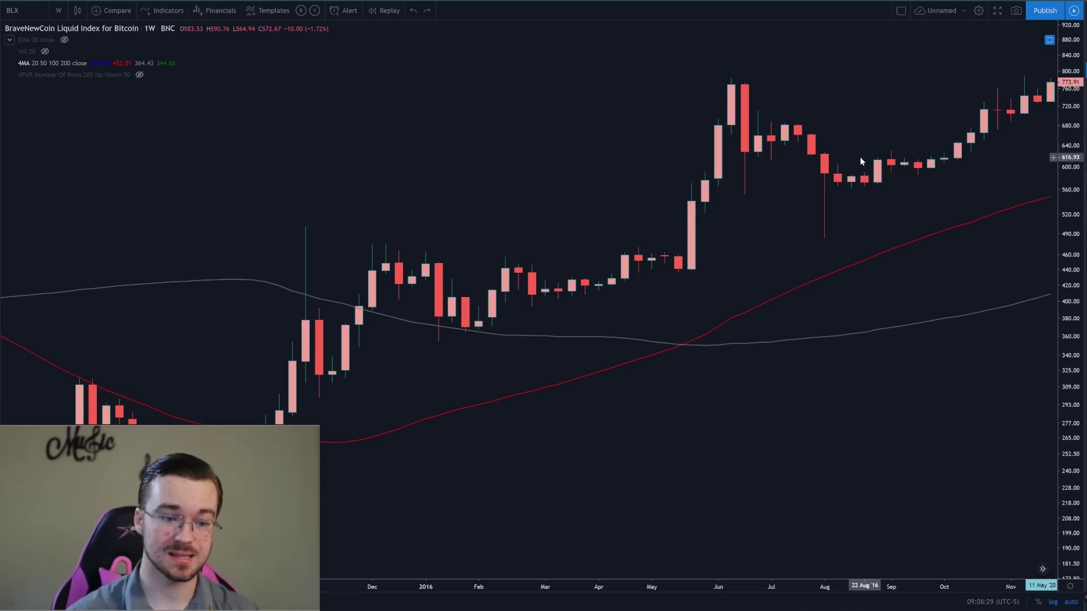
{"action": "scroll", "coordinate": [860, 162], "scroll_direction": "down", "scroll_amount": 5}
{"action": "left_click_drag", "start_coordinate": [861, 161], "coordinate": [658, 180]}
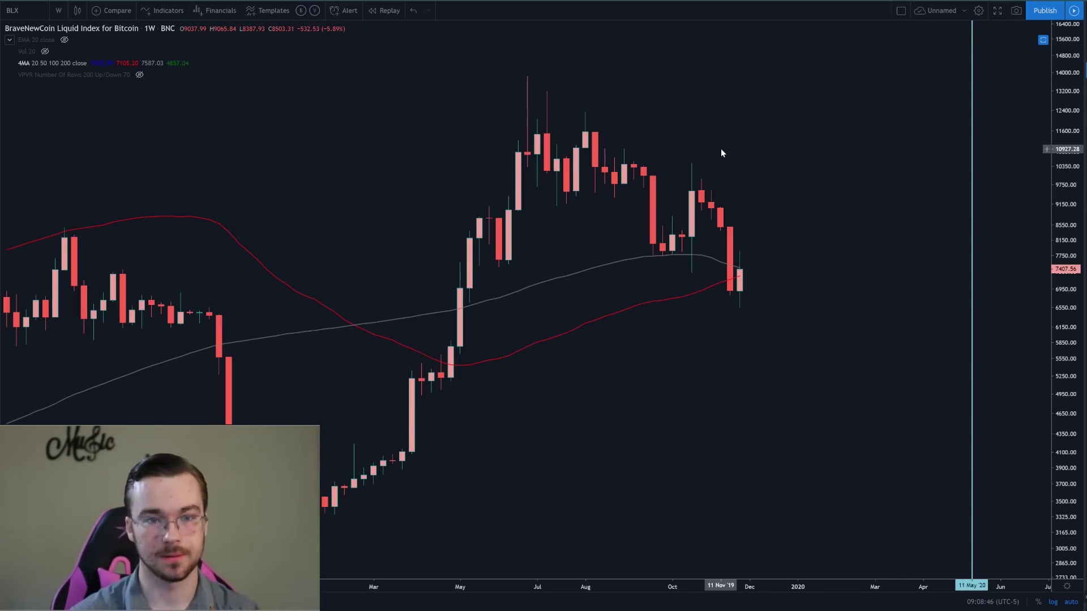
- Un-maximize the price pane so the MACD and RSI panes reappear beneath it
{"action": "double_click", "coordinate": [767, 132]}
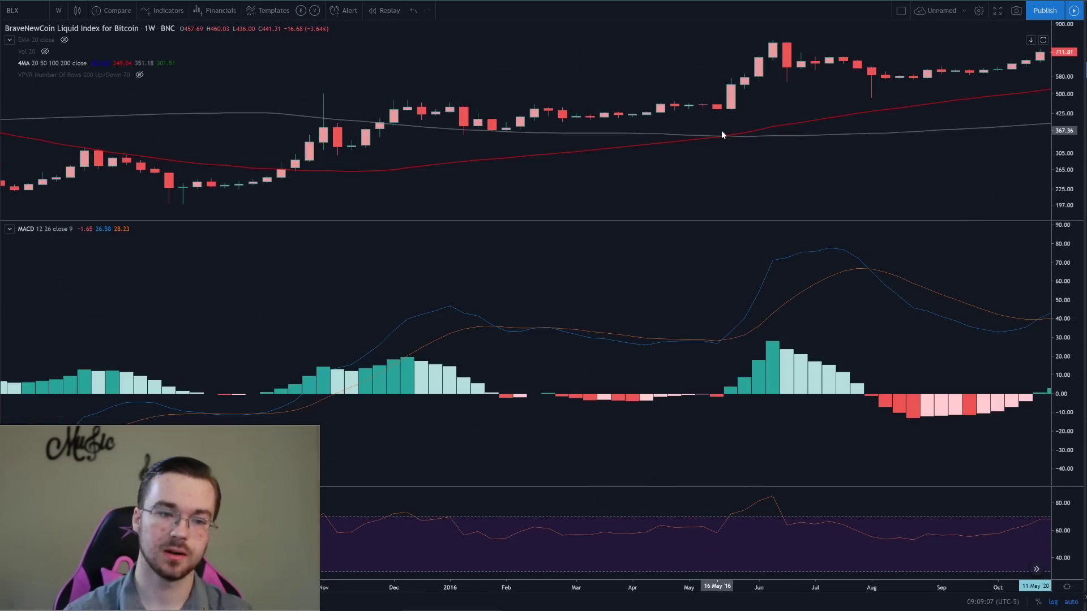
- Circle the May 2016 MA and MACD crossovers, undo both, then zoom out and pan forward
{"action": "mouse_move", "coordinate": [691, 134]}
{"action": "left_mouse_down"}
{"action": "mouse_move", "coordinate": [752, 156]}
{"action": "mouse_move", "coordinate": [724, 124]}
{"action": "left_mouse_up"}
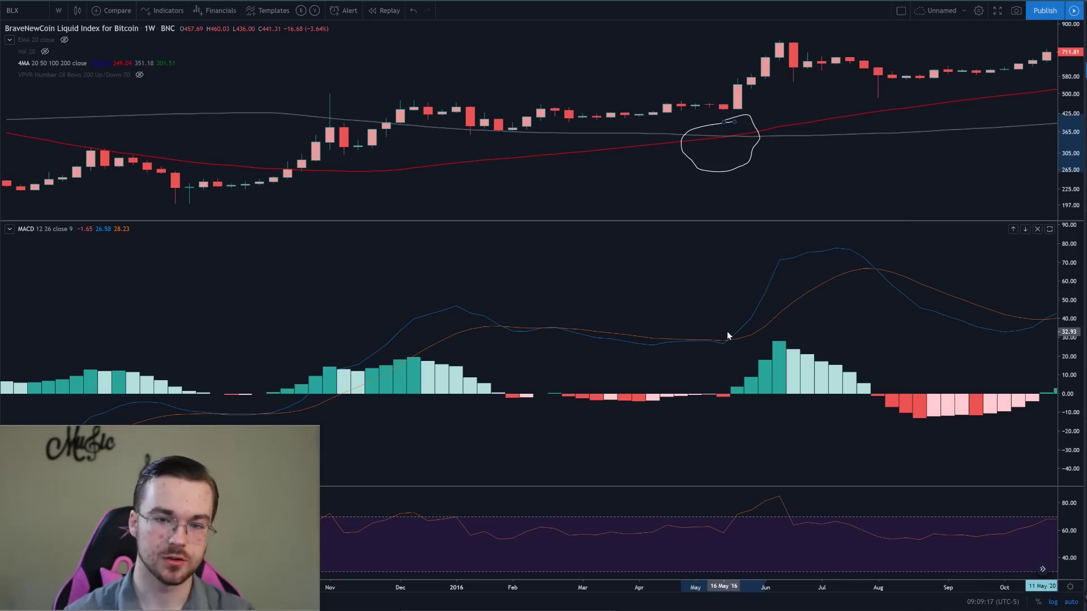
{"action": "mouse_move", "coordinate": [721, 313]}
{"action": "left_mouse_down"}
{"action": "mouse_move", "coordinate": [687, 323]}
{"action": "mouse_move", "coordinate": [738, 340]}
{"action": "mouse_move", "coordinate": [703, 354]}
{"action": "mouse_move", "coordinate": [759, 325]}
{"action": "mouse_move", "coordinate": [805, 259]}
{"action": "left_mouse_up"}
{"action": "key", "text": "ctrl+z"}
{"action": "key", "text": "ctrl+z"}
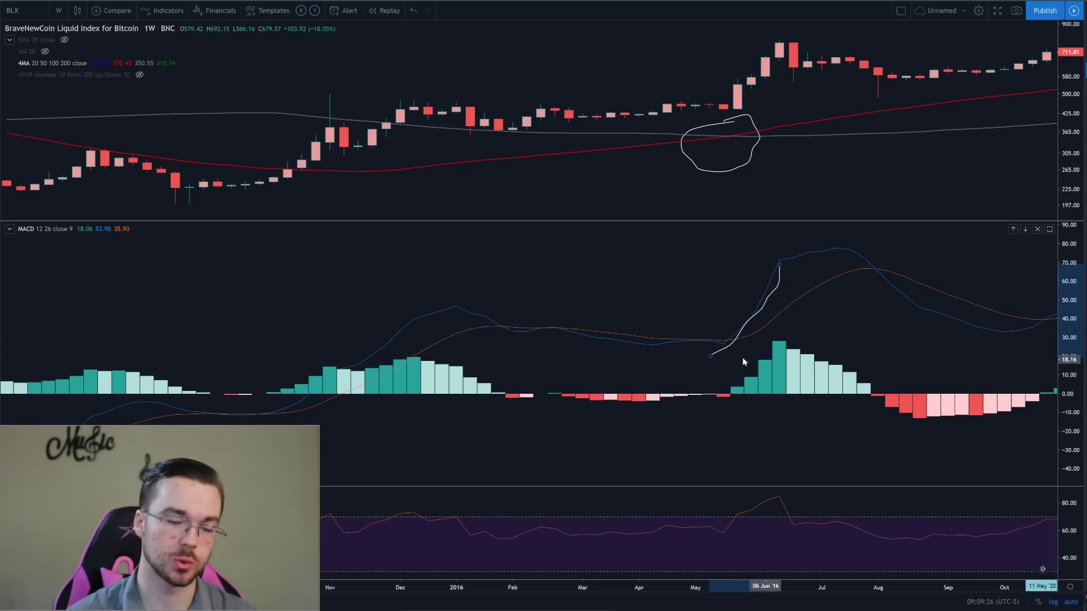
{"action": "key", "text": "ctrl+z"}
{"action": "scroll", "coordinate": [759, 103], "scroll_direction": "down", "scroll_amount": 5}
{"action": "mouse_move", "coordinate": [961, 100]}
{"action": "left_mouse_down"}
{"action": "mouse_move", "coordinate": [453, 190]}
{"action": "mouse_move", "coordinate": [492, 212]}
{"action": "mouse_move", "coordinate": [390, 216]}
{"action": "left_mouse_up"}
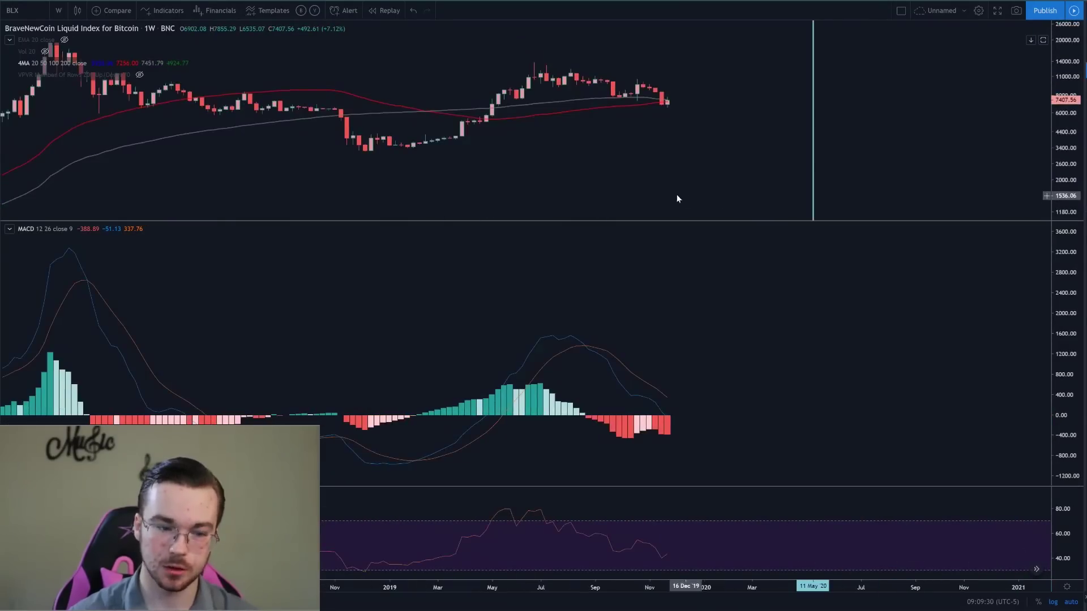
- Bring the latest candles into view, then sketch MACD lines and loops and undo them
{"action": "left_click_drag", "start_coordinate": [677, 199], "coordinate": [915, 164]}
{"action": "scroll", "coordinate": [915, 164], "scroll_direction": "up", "scroll_amount": 4}
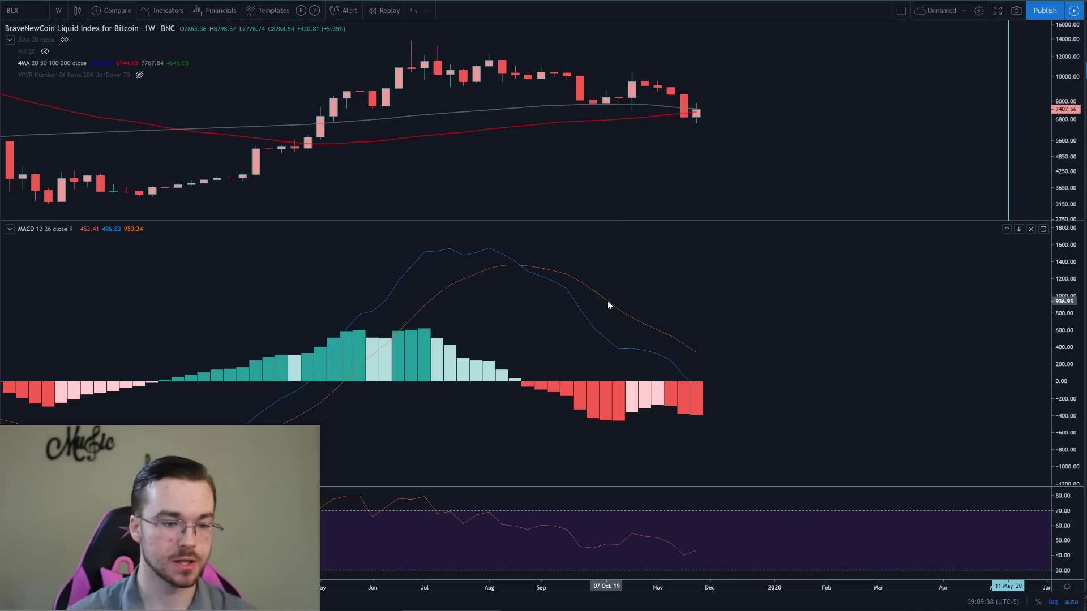
{"action": "mouse_move", "coordinate": [701, 389]}
{"action": "left_mouse_down"}
{"action": "mouse_move", "coordinate": [734, 393]}
{"action": "mouse_move", "coordinate": [787, 355]}
{"action": "left_mouse_up"}
{"action": "left_click_drag", "start_coordinate": [686, 343], "coordinate": [787, 397]}
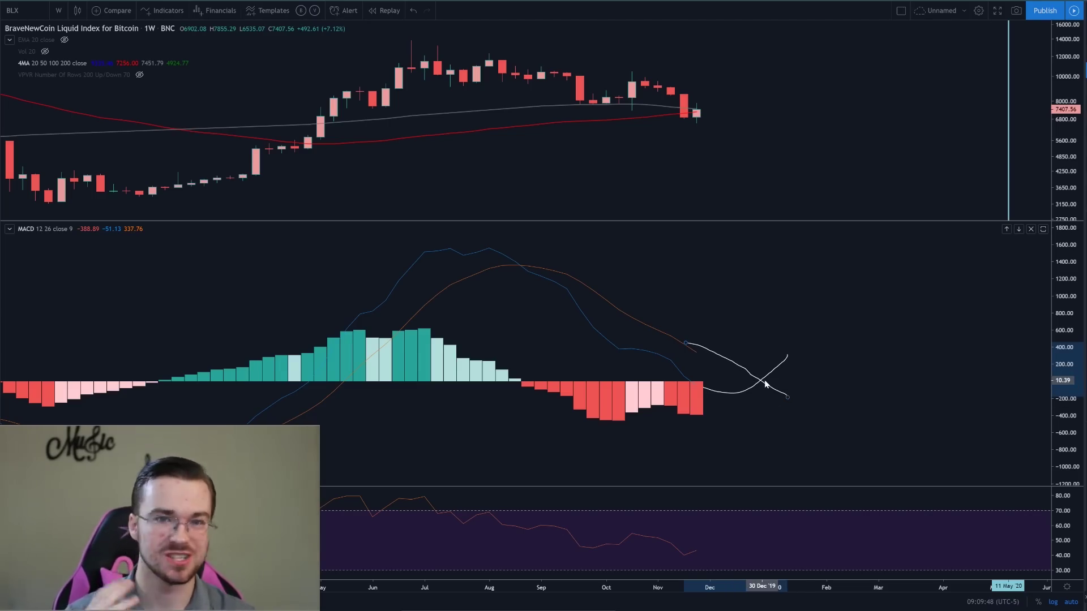
{"action": "key", "text": "ctrl+z"}
{"action": "key", "text": "ctrl+z"}
{"action": "mouse_move", "coordinate": [529, 302]}
{"action": "left_mouse_down"}
{"action": "mouse_move", "coordinate": [576, 335]}
{"action": "mouse_move", "coordinate": [763, 400]}
{"action": "mouse_move", "coordinate": [537, 239]}
{"action": "mouse_move", "coordinate": [490, 306]}
{"action": "mouse_move", "coordinate": [578, 340]}
{"action": "left_mouse_up"}
{"action": "left_click_drag", "start_coordinate": [543, 279], "coordinate": [696, 373]}
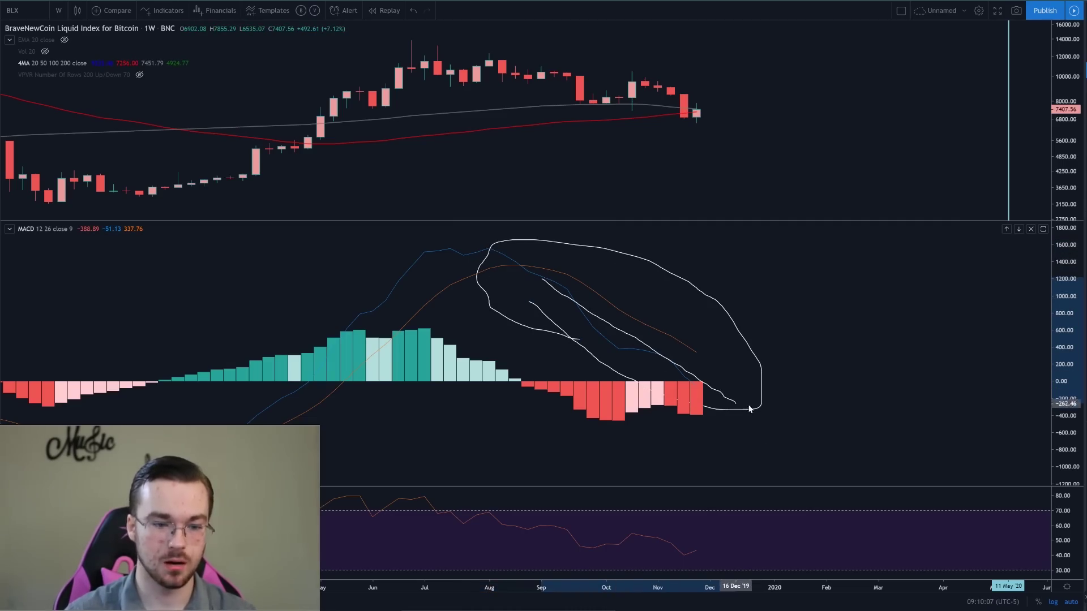
{"action": "key", "text": "ctrl+z"}
{"action": "key", "text": "ctrl+z"}
{"action": "key", "text": "ctrl+z"}
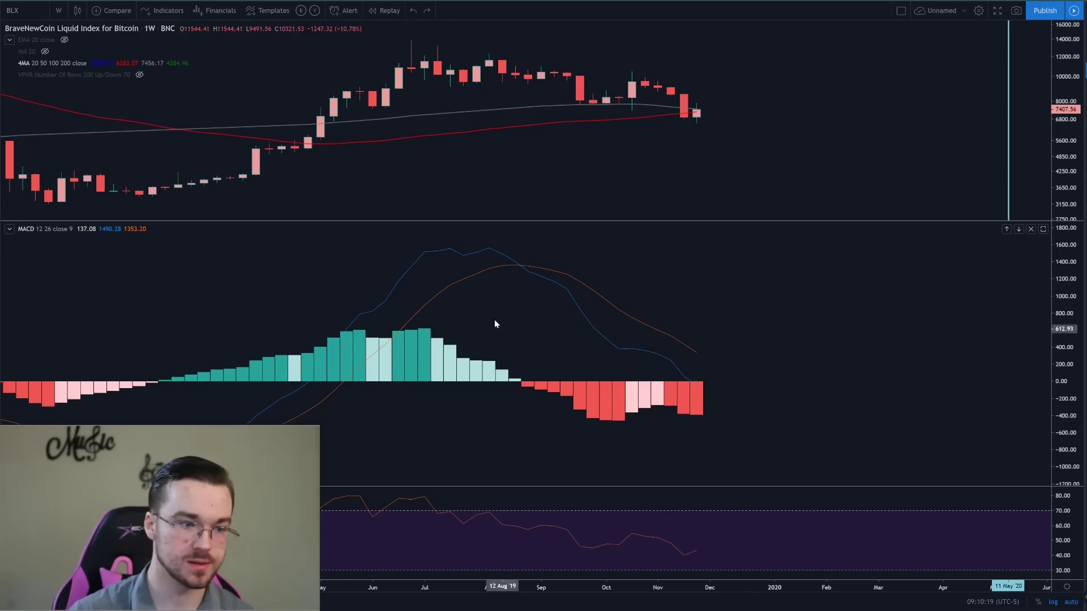
{"action": "mouse_move", "coordinate": [373, 282]}
{"action": "left_mouse_down"}
{"action": "mouse_move", "coordinate": [667, 281]}
{"action": "mouse_move", "coordinate": [377, 231]}
{"action": "left_mouse_up"}
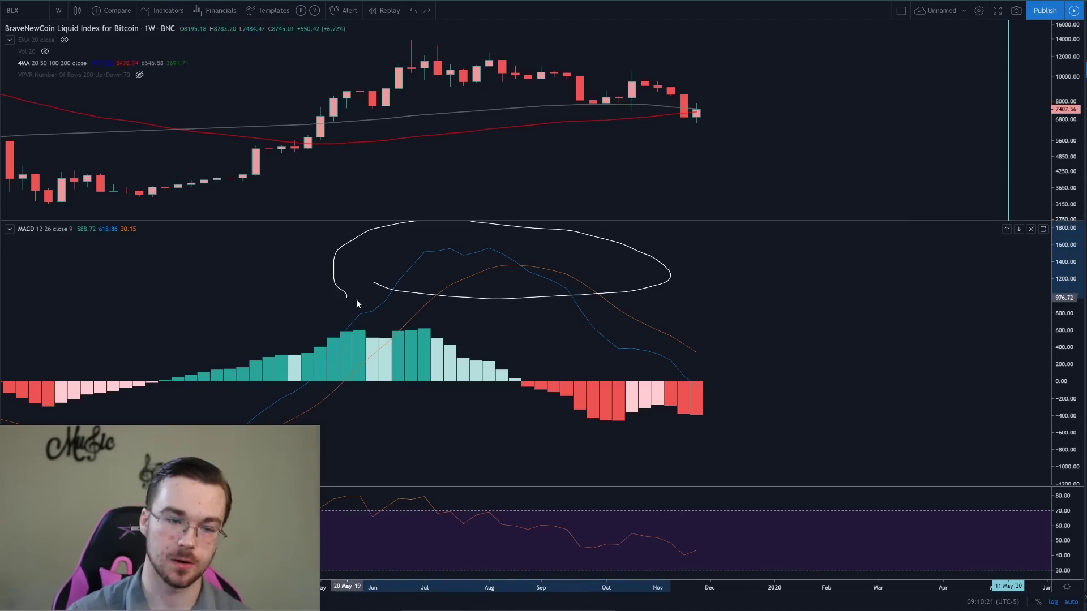
{"action": "key", "text": "Delete"}
- Sketch projected MACD curves and level lines at the 2017 and 2019 peaks, then clear them
{"action": "scroll", "coordinate": [355, 300], "scroll_direction": "down", "scroll_amount": 4}
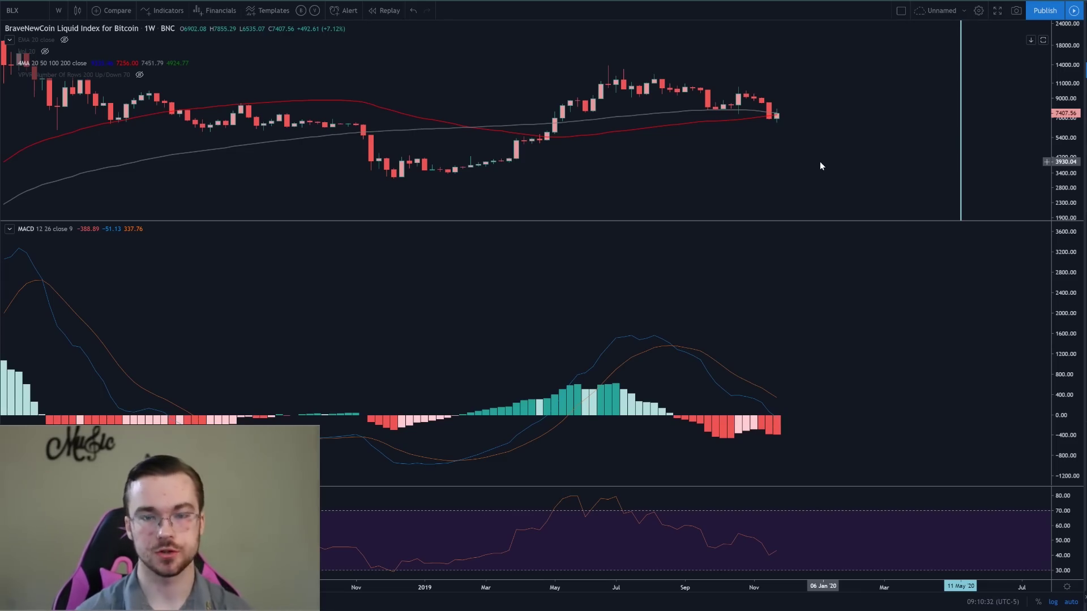
{"action": "mouse_move", "coordinate": [648, 343]}
{"action": "left_mouse_down"}
{"action": "mouse_move", "coordinate": [734, 311]}
{"action": "mouse_move", "coordinate": [794, 240]}
{"action": "left_mouse_up"}
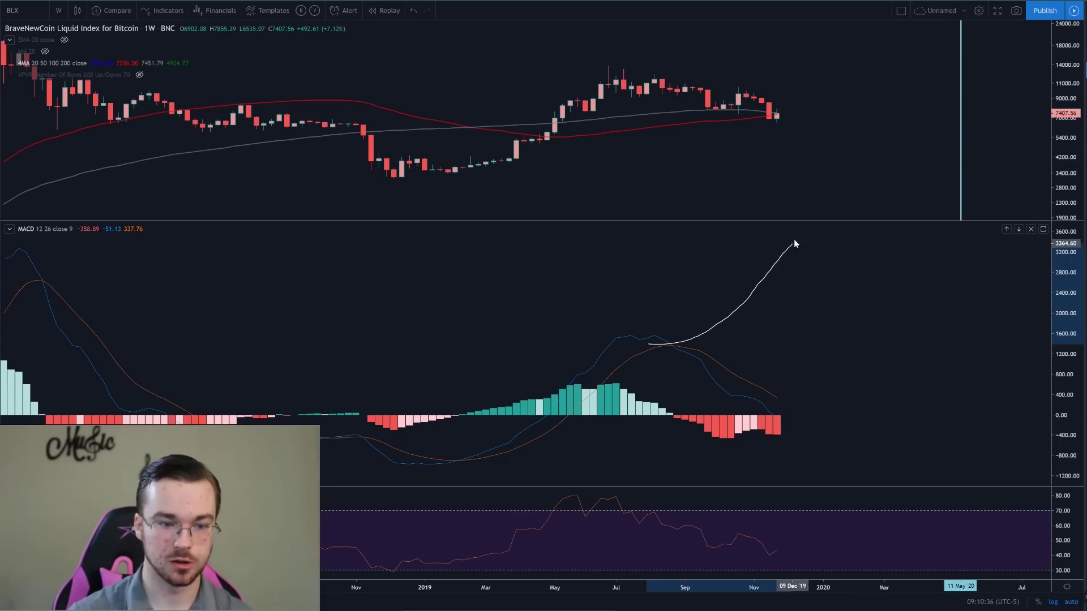
{"action": "left_click_drag", "start_coordinate": [488, 179], "coordinate": [623, 67]}
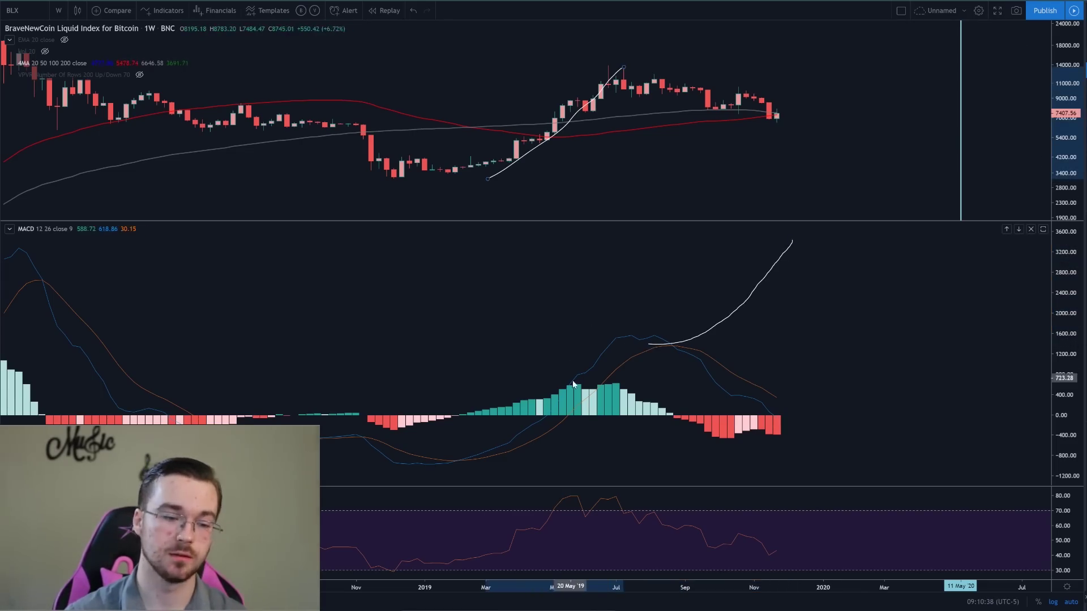
{"action": "scroll", "coordinate": [573, 385], "scroll_direction": "down", "scroll_amount": 3}
{"action": "mouse_move", "coordinate": [712, 352]}
{"action": "left_mouse_down"}
{"action": "mouse_move", "coordinate": [775, 315]}
{"action": "mouse_move", "coordinate": [810, 258]}
{"action": "left_mouse_up"}
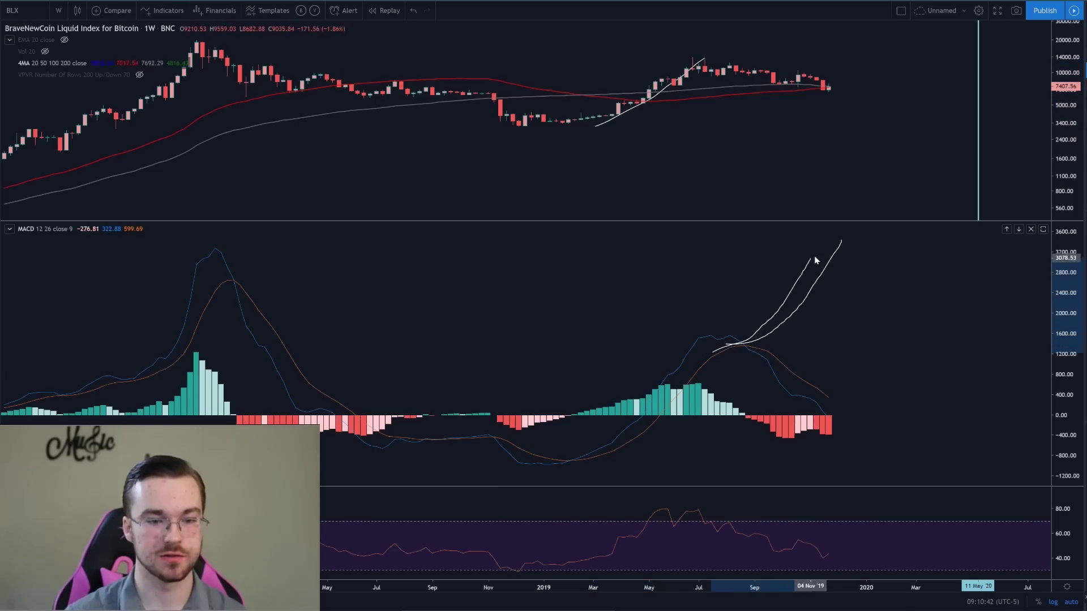
{"action": "scroll", "coordinate": [475, 315], "scroll_direction": "down", "scroll_amount": 3}
{"action": "key", "text": "alt+t"}
{"action": "left_click_drag", "start_coordinate": [813, 334], "coordinate": [893, 334]}
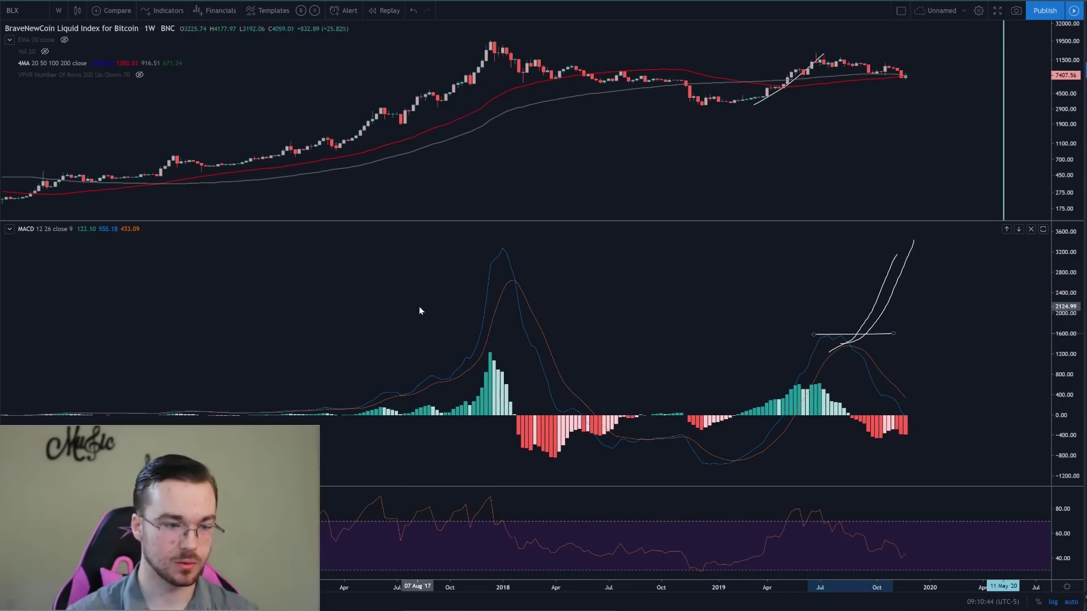
{"action": "left_click_drag", "start_coordinate": [423, 308], "coordinate": [646, 310]}
{"action": "mouse_move", "coordinate": [525, 232]}
{"action": "left_mouse_down"}
{"action": "mouse_move", "coordinate": [491, 314]}
{"action": "mouse_move", "coordinate": [518, 233]}
{"action": "left_mouse_up"}
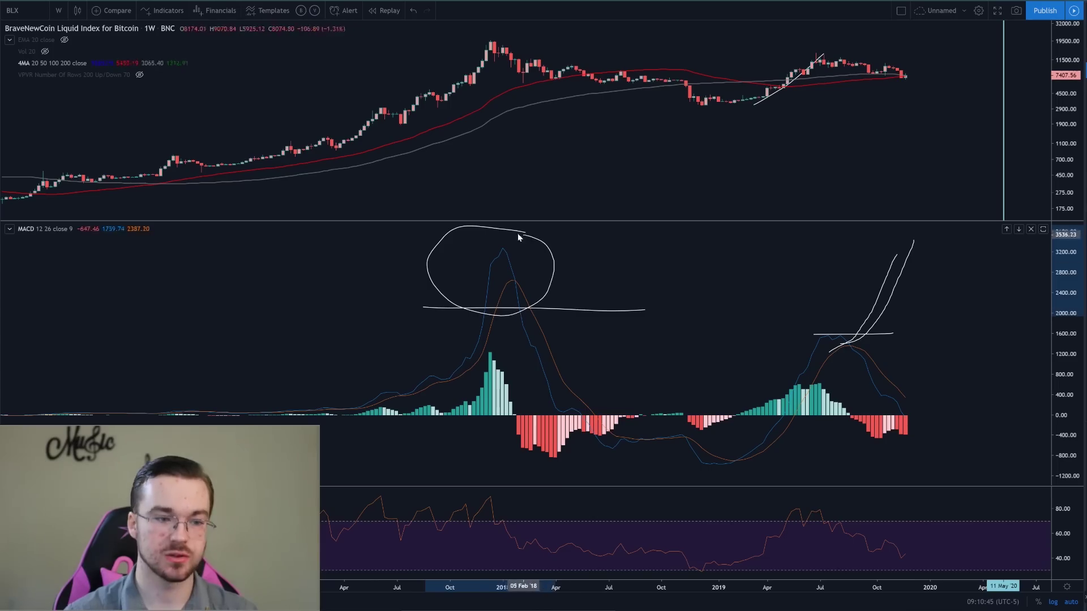
{"action": "key", "text": "Escape"}
{"action": "scroll", "coordinate": [514, 134], "scroll_direction": "down", "scroll_amount": 3}
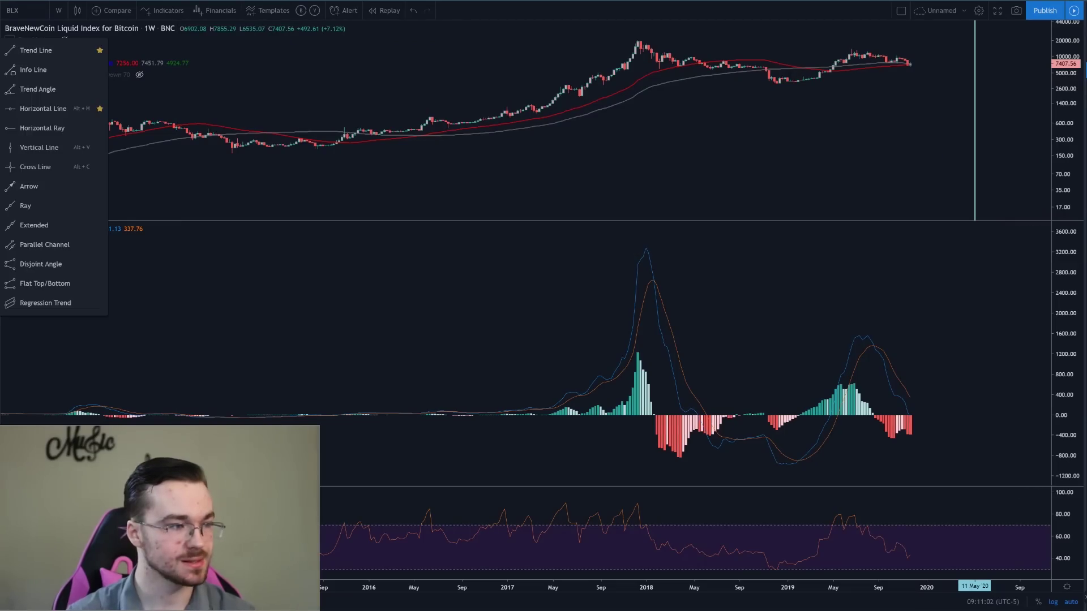
- Draw horizontal RSI lines at 39.98 and about 52.36, then return to the Arrow cursor
{"action": "left_click", "coordinate": [43, 109]}
{"action": "left_click", "coordinate": [757, 558]}
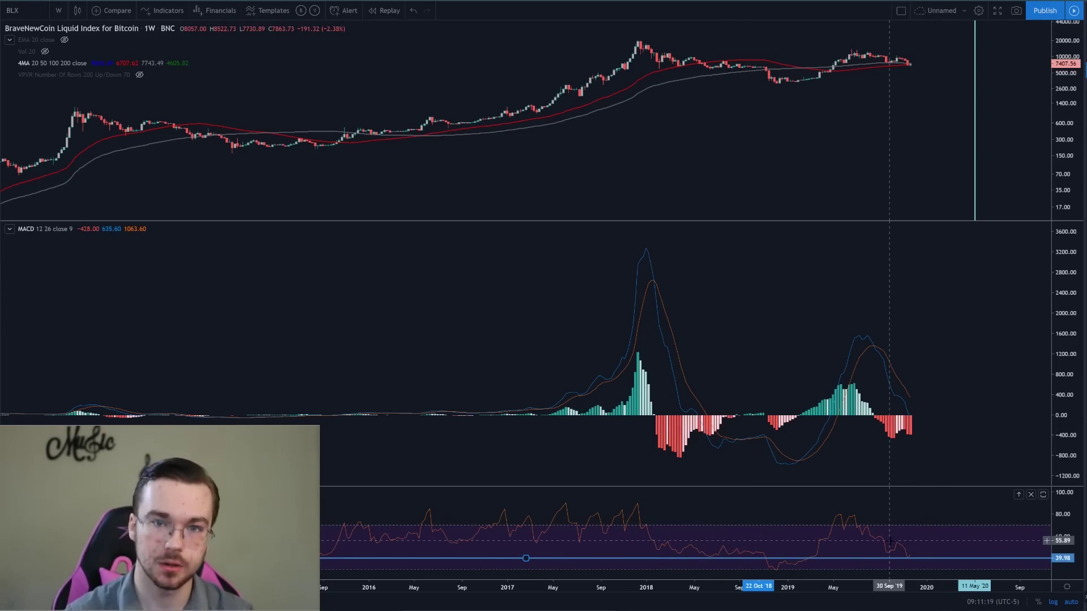
{"action": "left_click", "coordinate": [691, 545]}
{"action": "left_click_drag", "start_coordinate": [926, 546], "coordinate": [912, 544]}
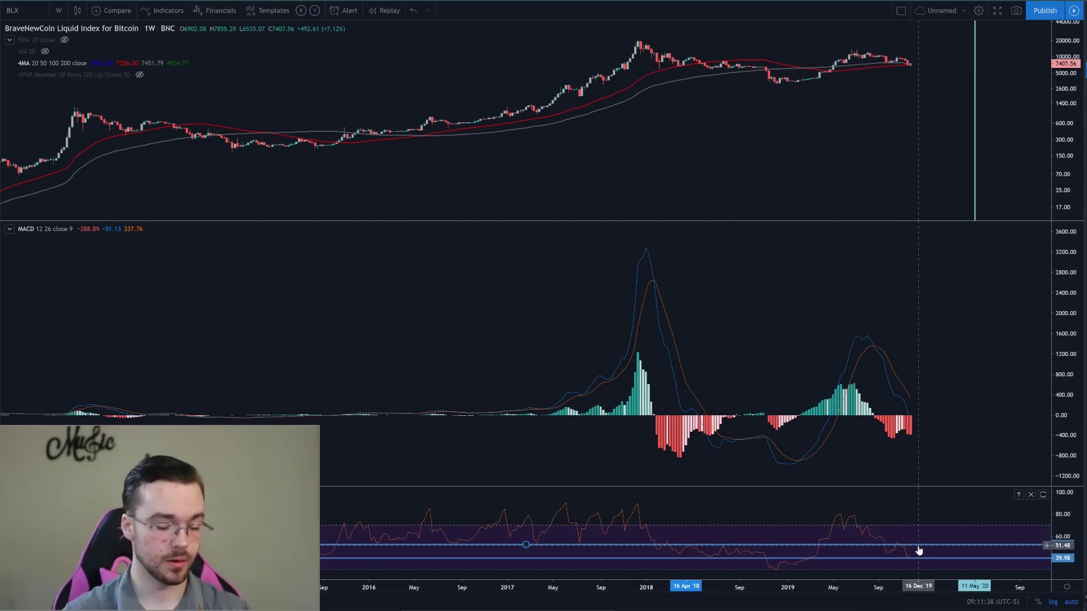
{"action": "left_click", "coordinate": [11, 32]}
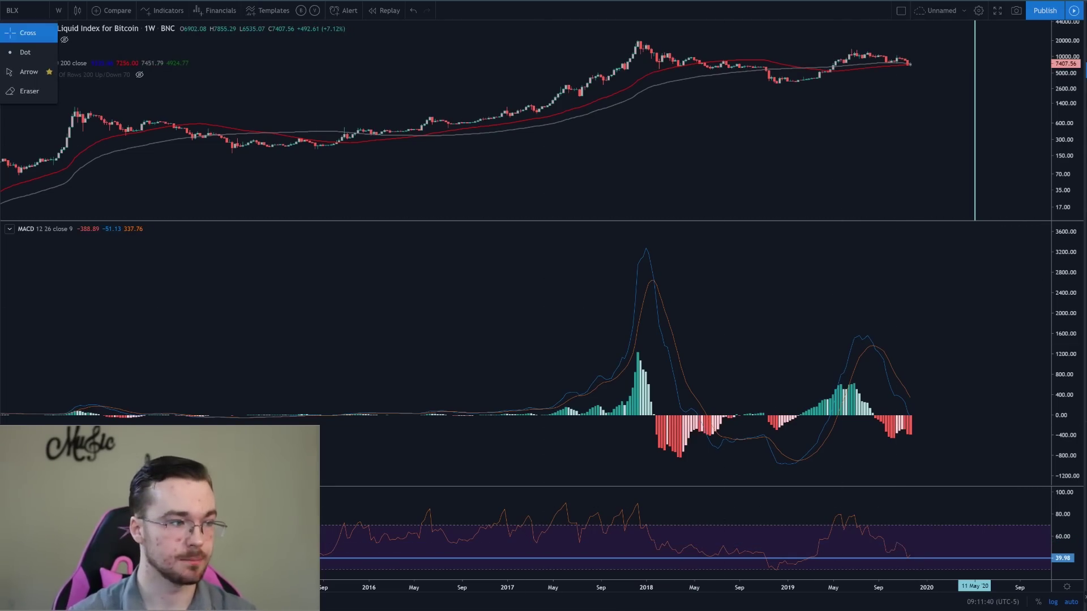
{"action": "left_click", "coordinate": [20, 79]}
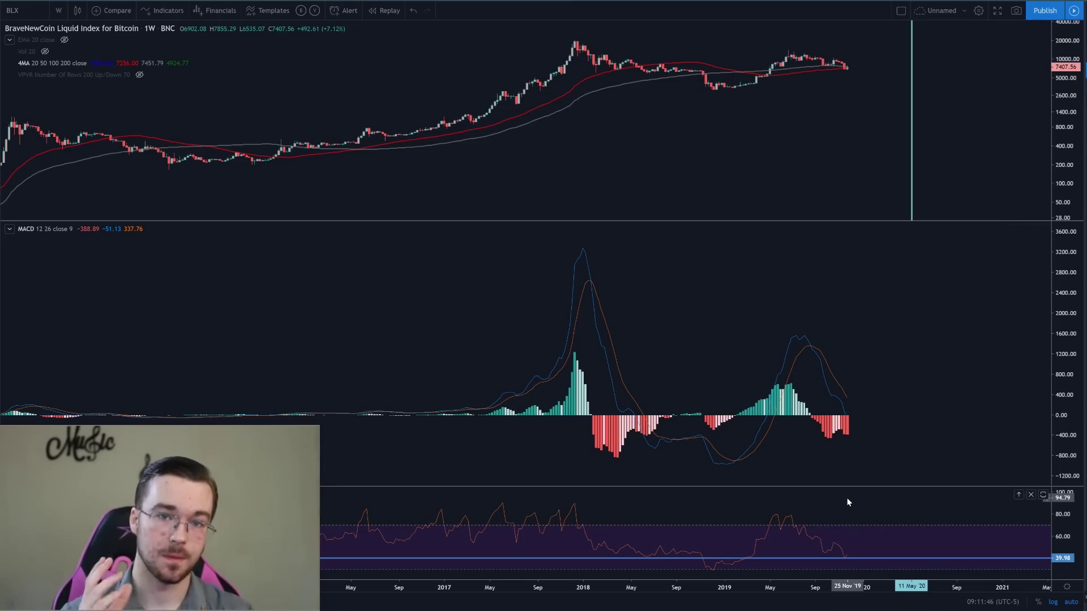